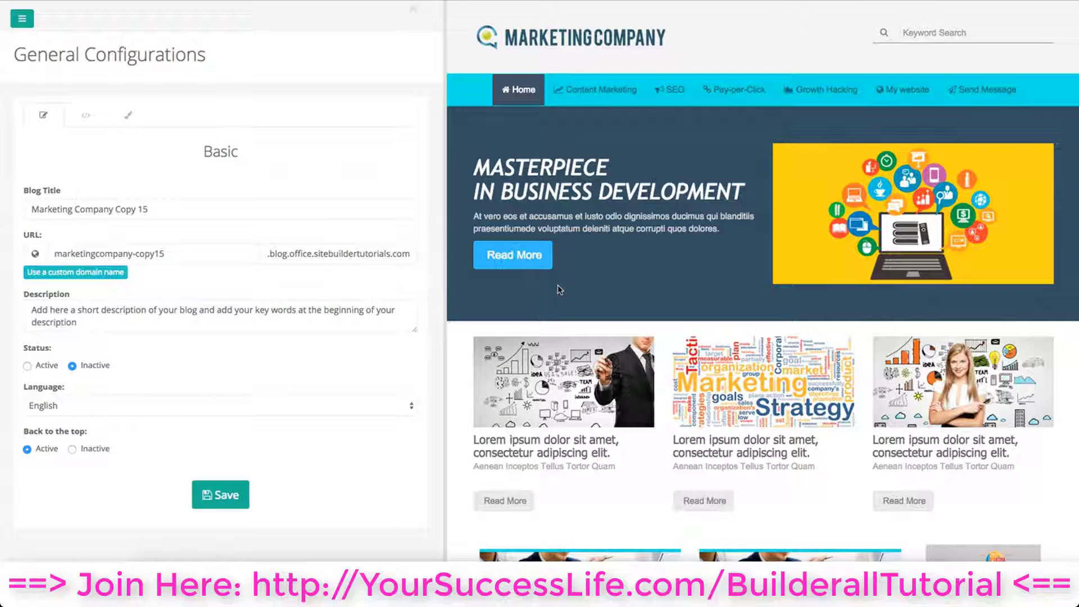
# Open the blog's Header settings and add a new container below the existing ones
pyautogui.click(23, 21)
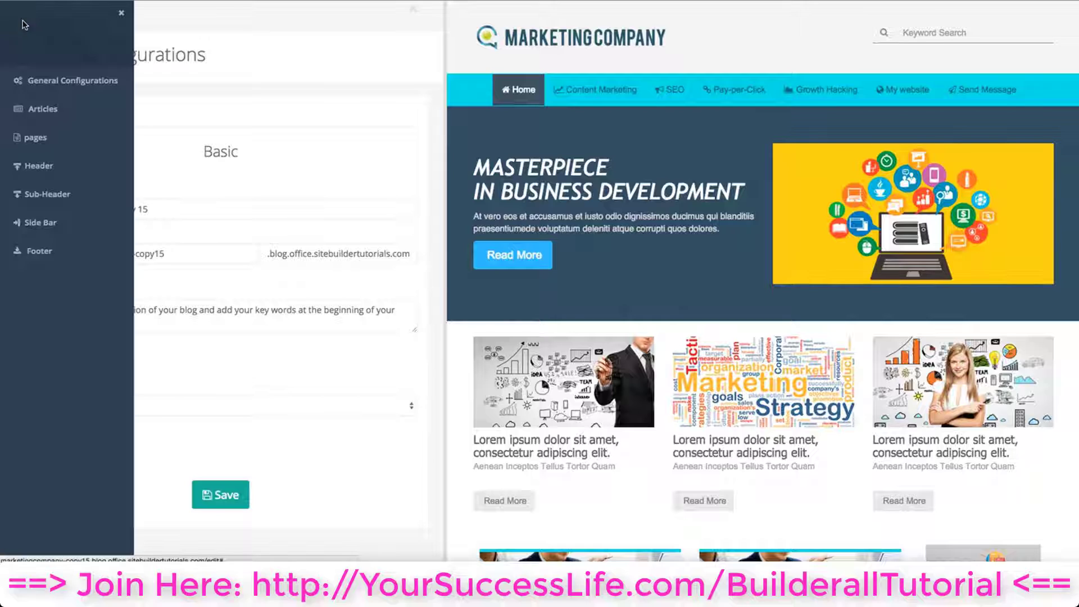
pyautogui.click(49, 174)
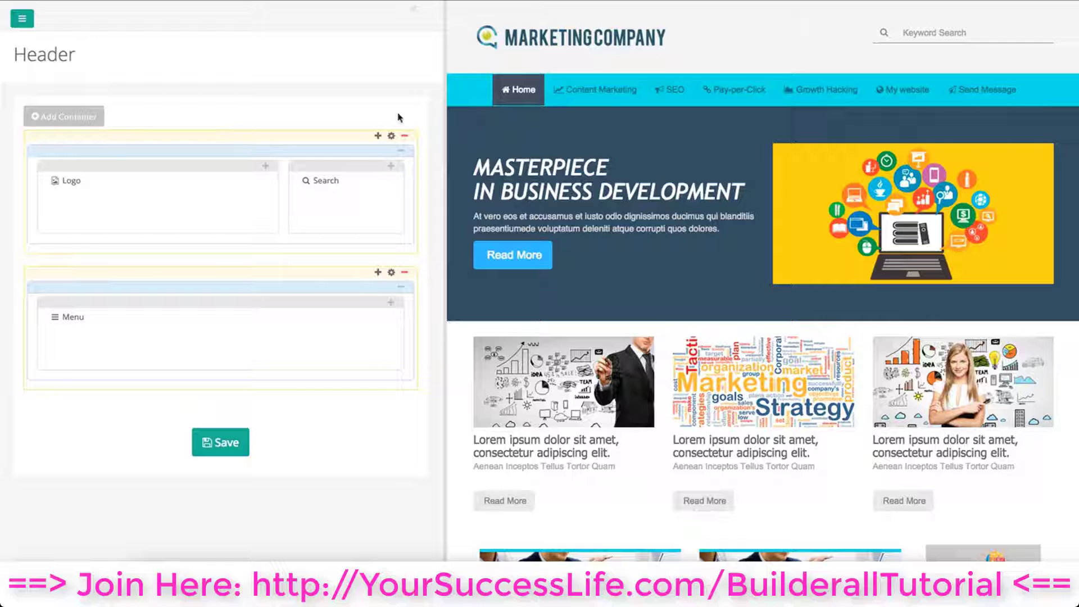
pyautogui.click(87, 115)
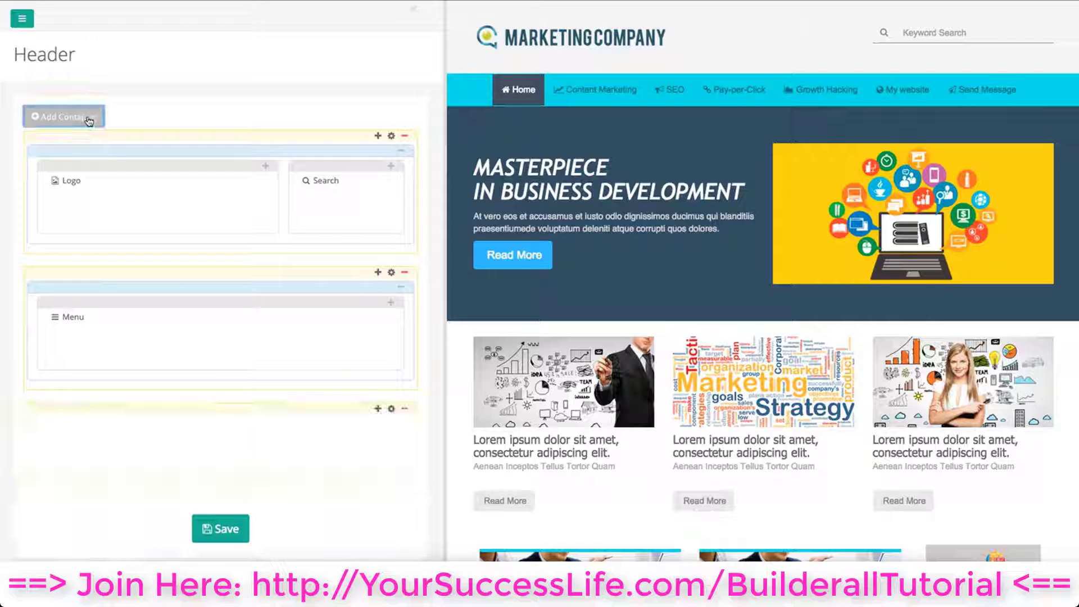
pyautogui.scroll(-2, 318, 354)
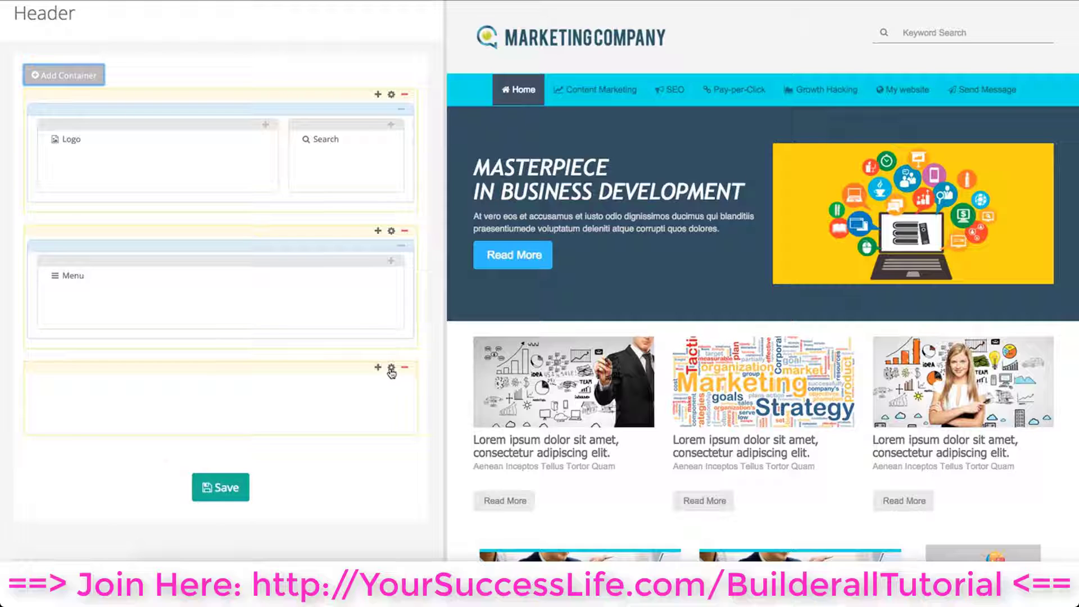
# Set the new container's minimum height to 500 px
pyautogui.click(391, 373)
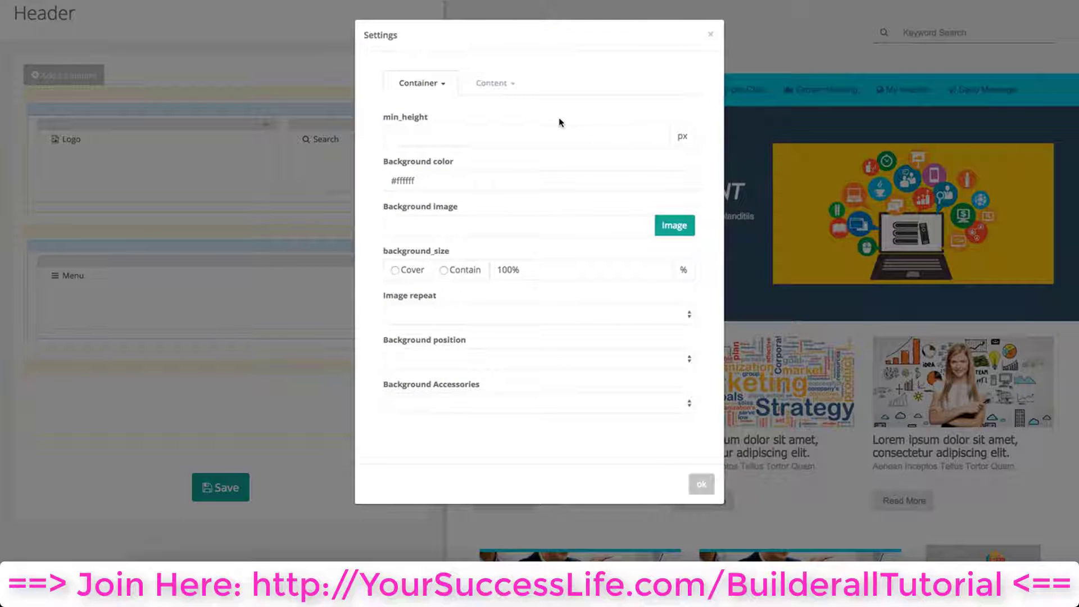
pyautogui.click(516, 130)
pyautogui.write('50')
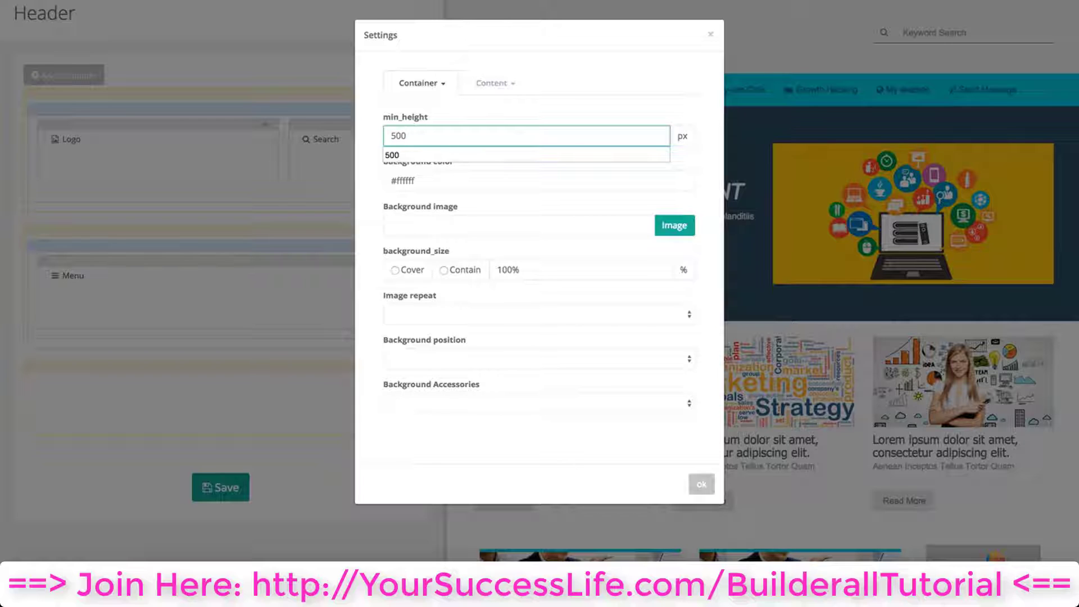
pyautogui.write('0')
pyautogui.click(506, 155)
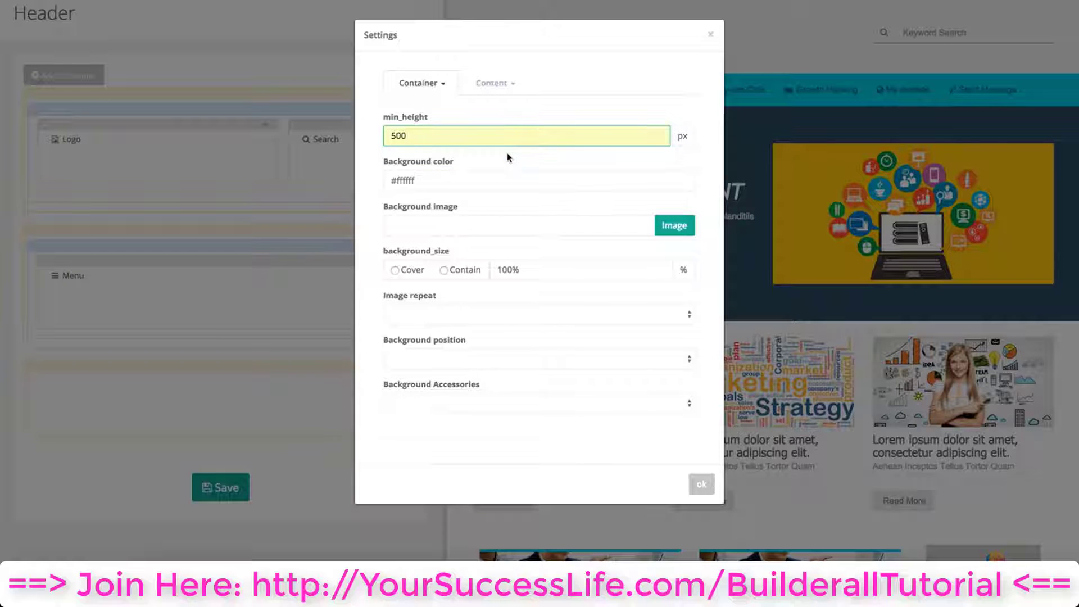
pyautogui.click(685, 138)
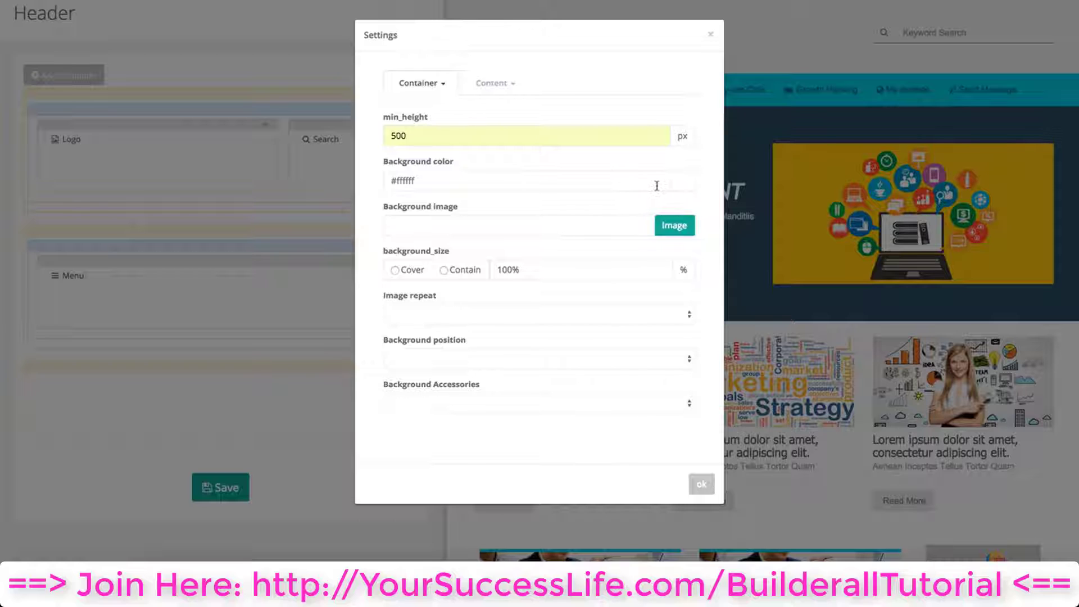
# Set the new container's background color to #636363, confirm, and save the header
pyautogui.click(679, 179)
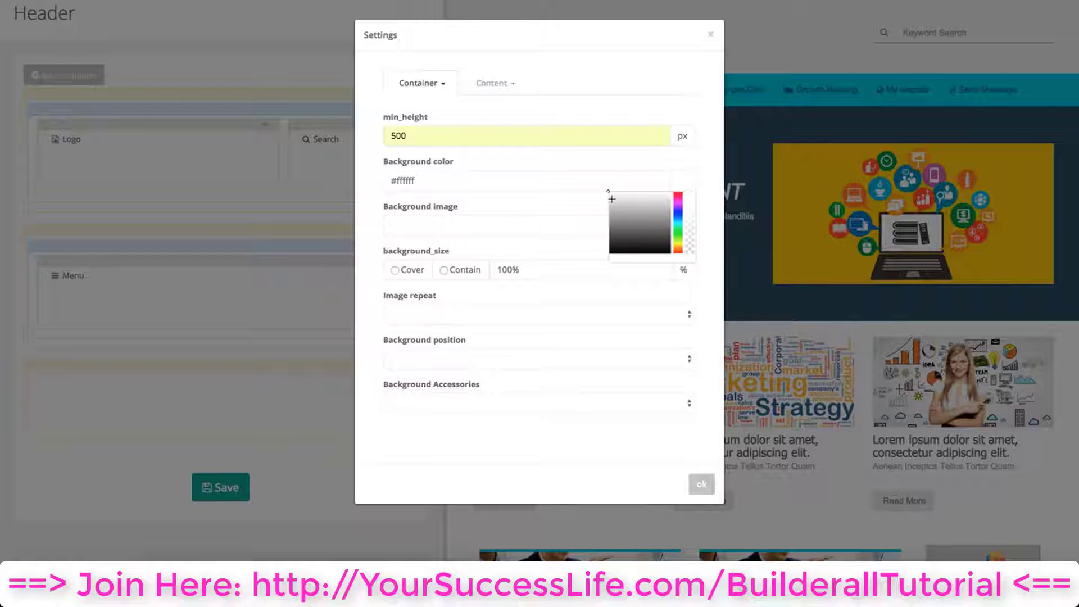
pyautogui.moveTo(608, 194)
pyautogui.mouseDown()
pyautogui.moveTo(623, 225)
pyautogui.moveTo(608, 229)
pyautogui.mouseUp()
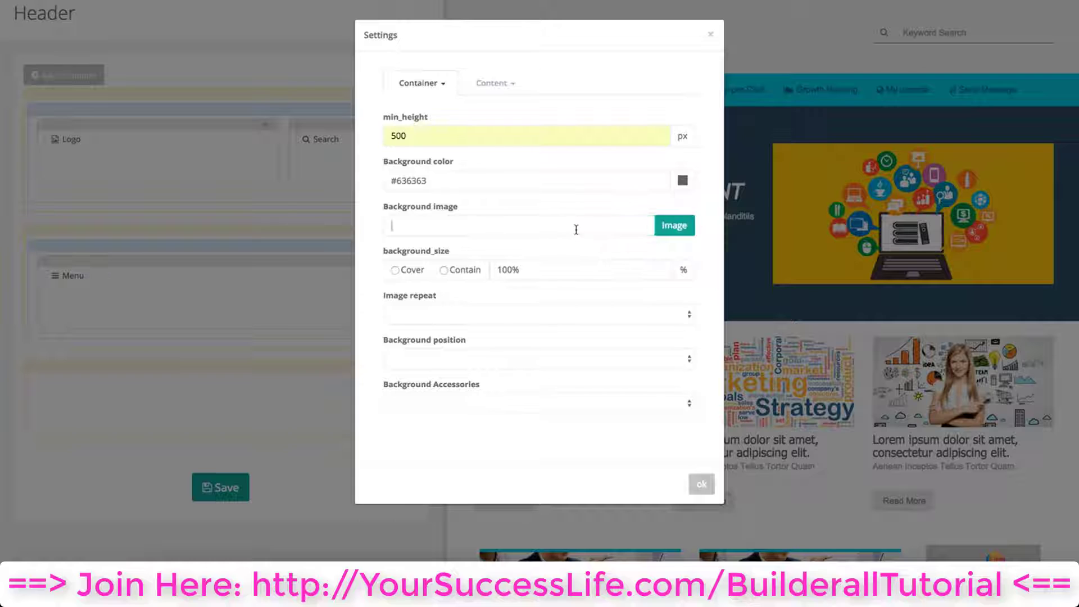
pyautogui.click(576, 227)
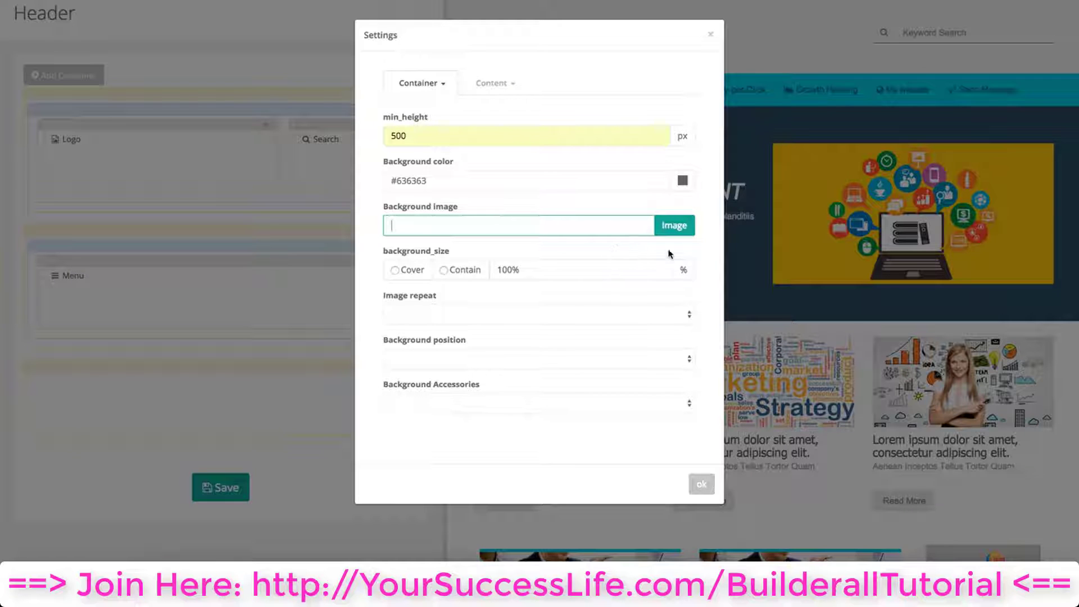
pyautogui.click(701, 484)
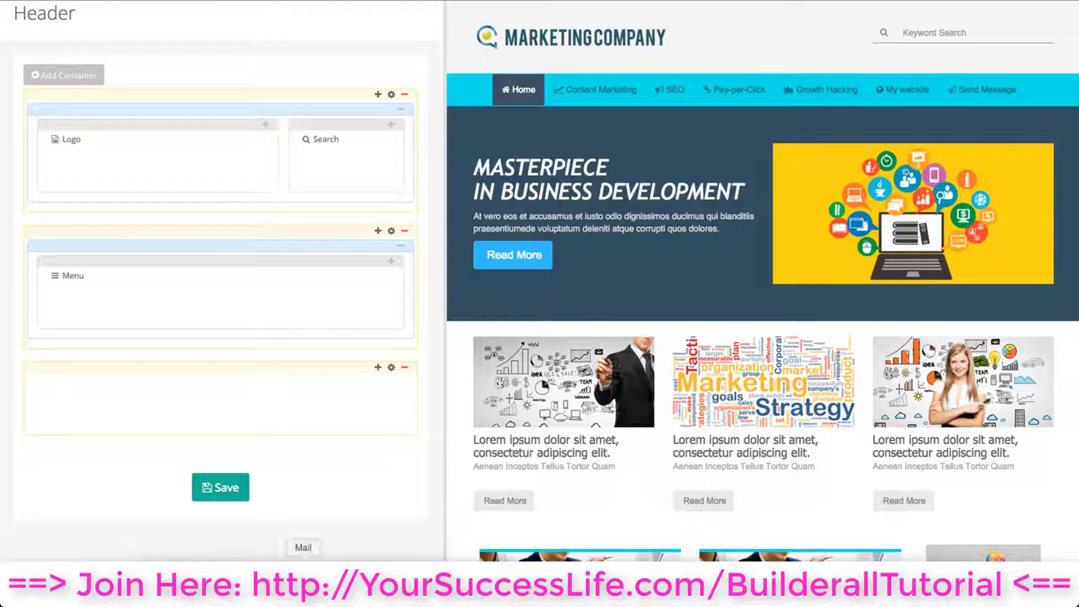
pyautogui.click(228, 502)
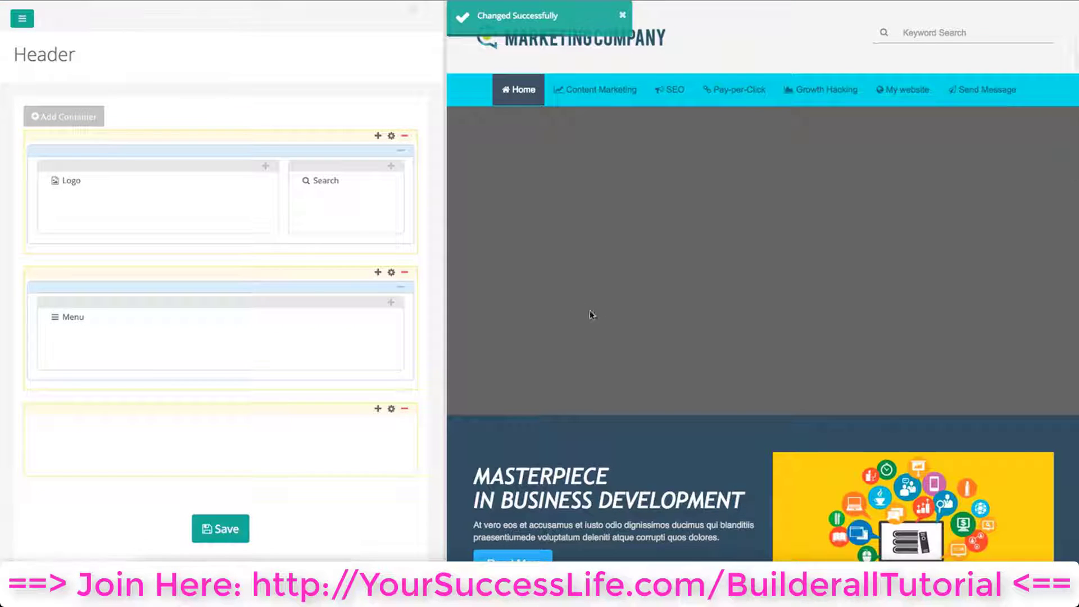
# Choose make a deal.jpg from the image library as the new container's background image
pyautogui.click(392, 410)
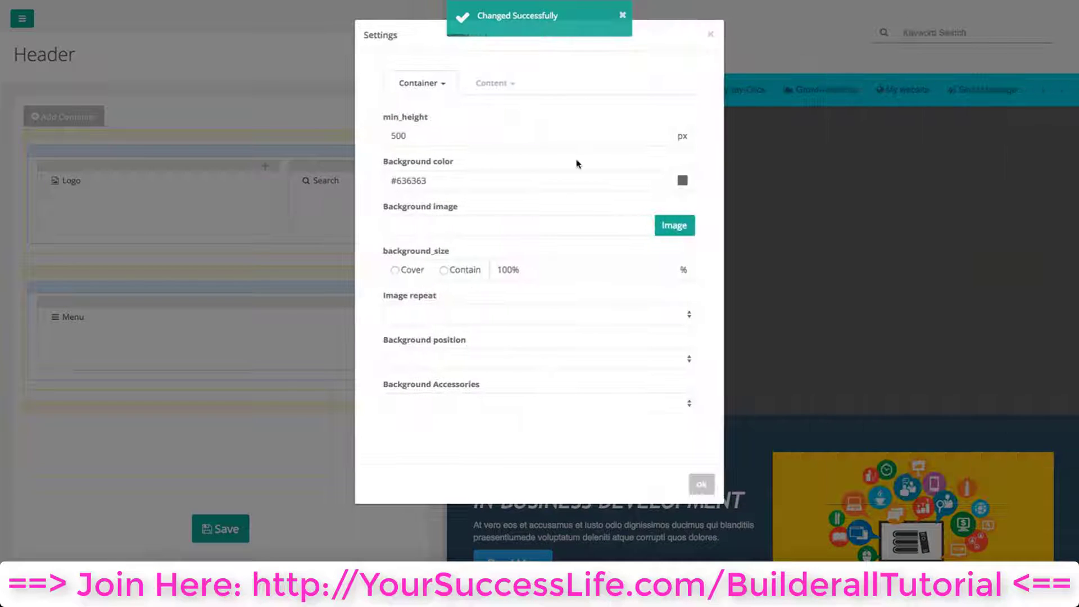
pyautogui.click(622, 29)
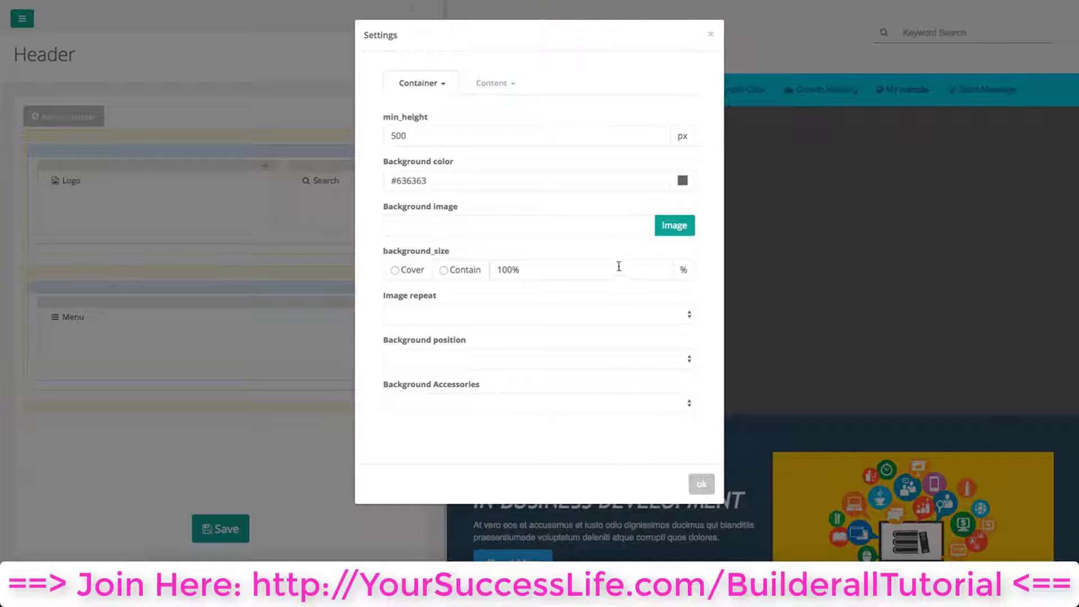
pyautogui.click(677, 225)
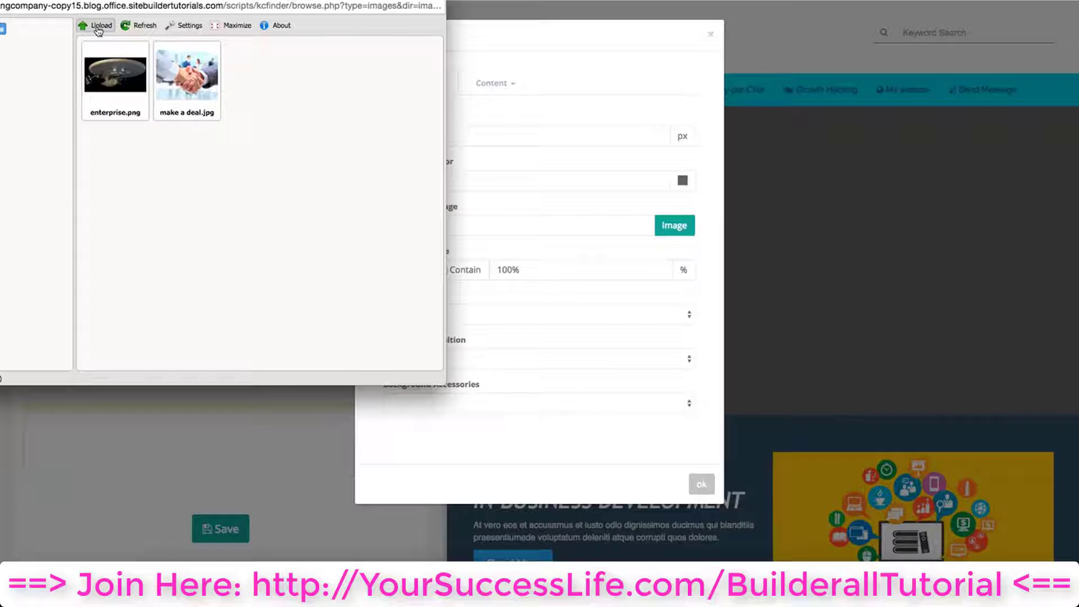
pyautogui.click(187, 84)
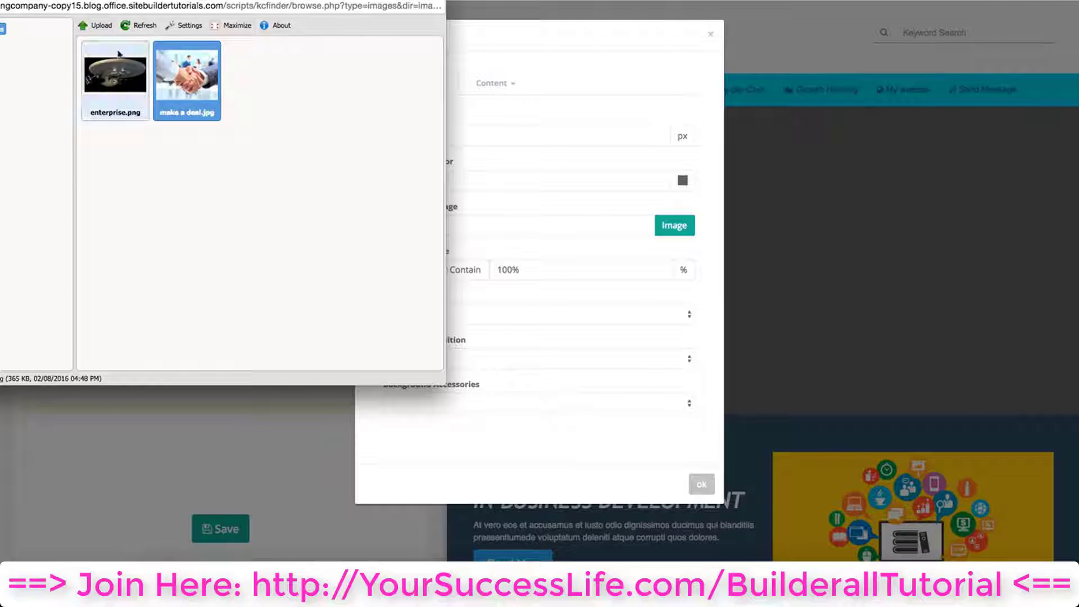
pyautogui.doubleClick(202, 78)
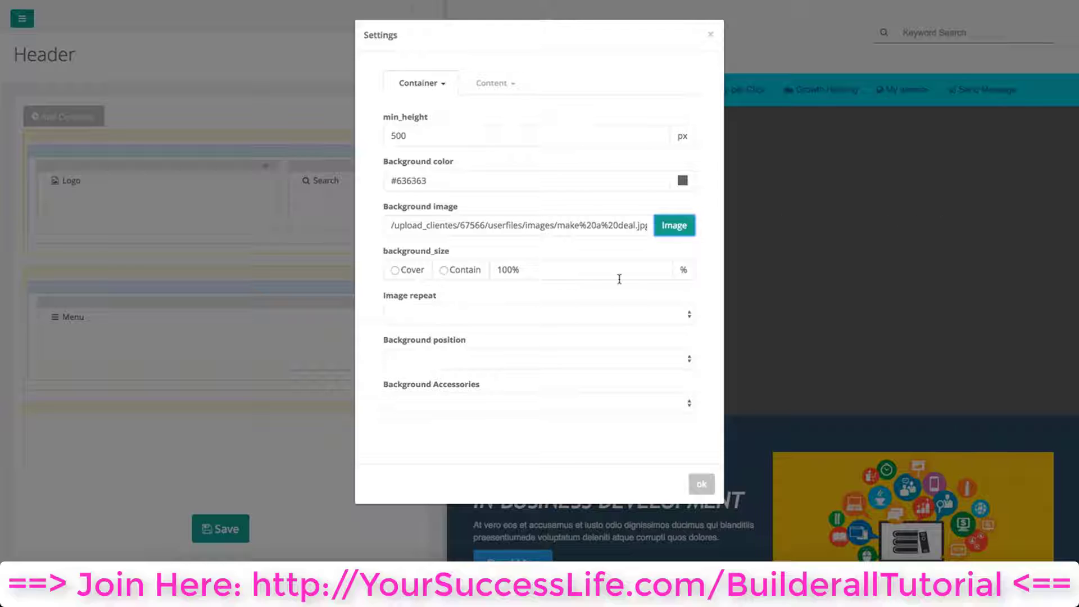
# Set the container's image repeat to No repeat and its background position to Center
pyautogui.click(482, 315)
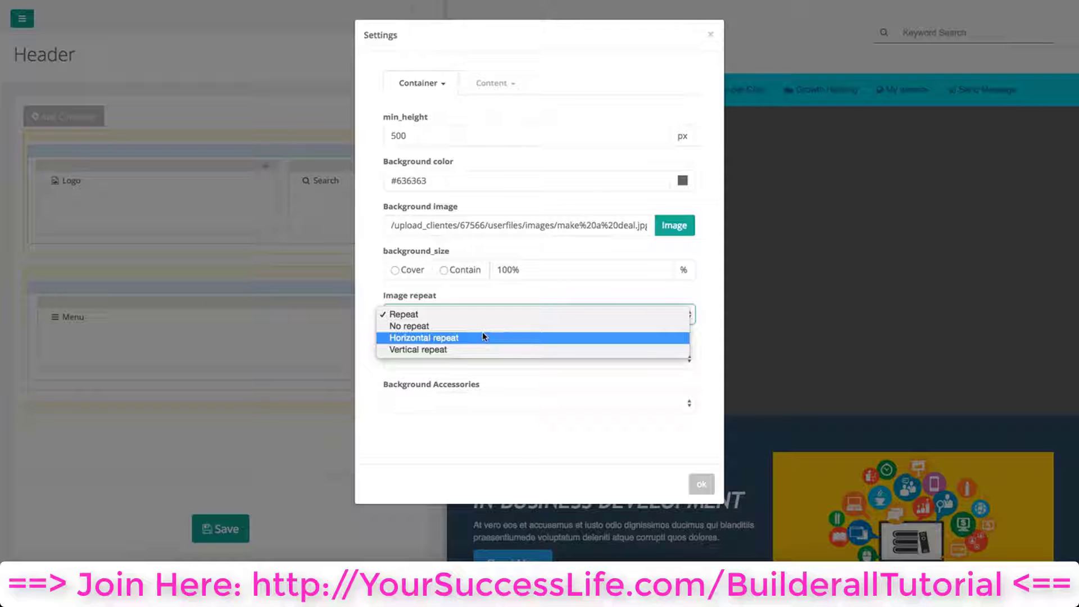
pyautogui.click(485, 329)
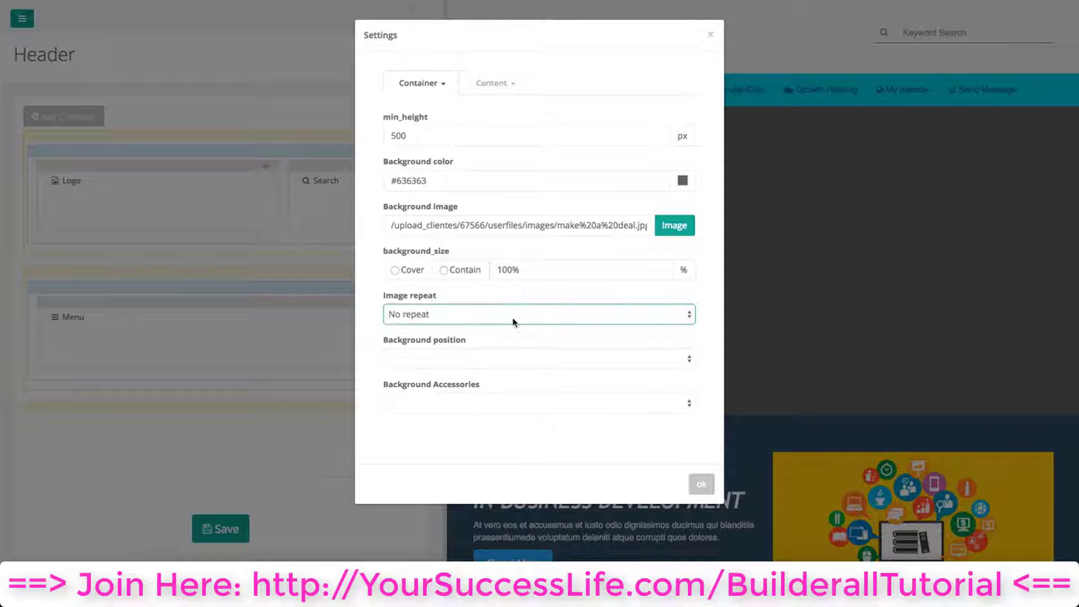
pyautogui.click(491, 360)
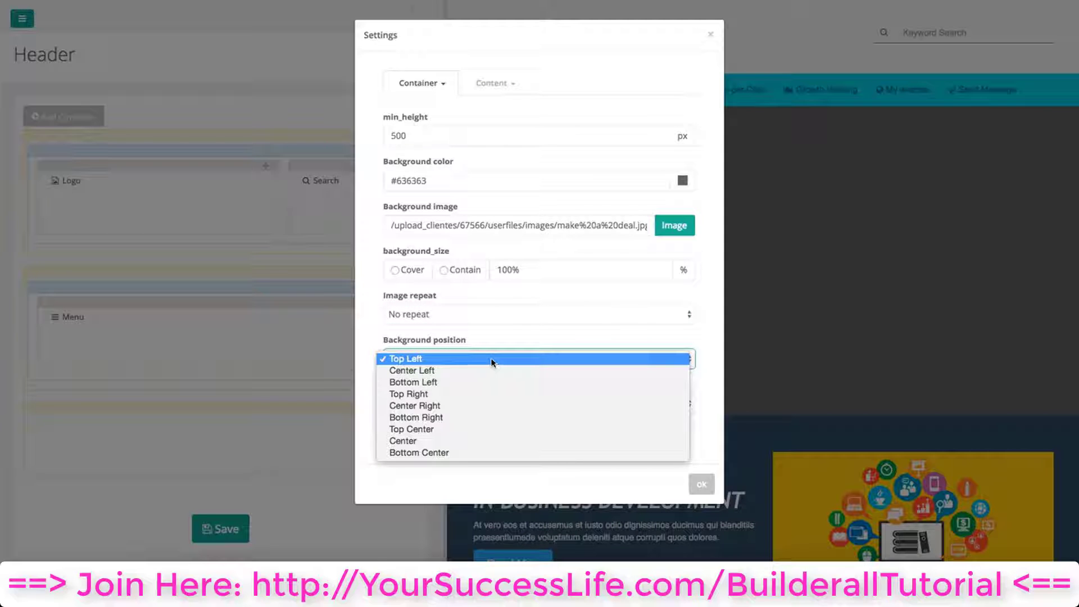
pyautogui.click(447, 443)
# Set the background attachment to Fixed, confirm the settings, and save the header
pyautogui.click(503, 404)
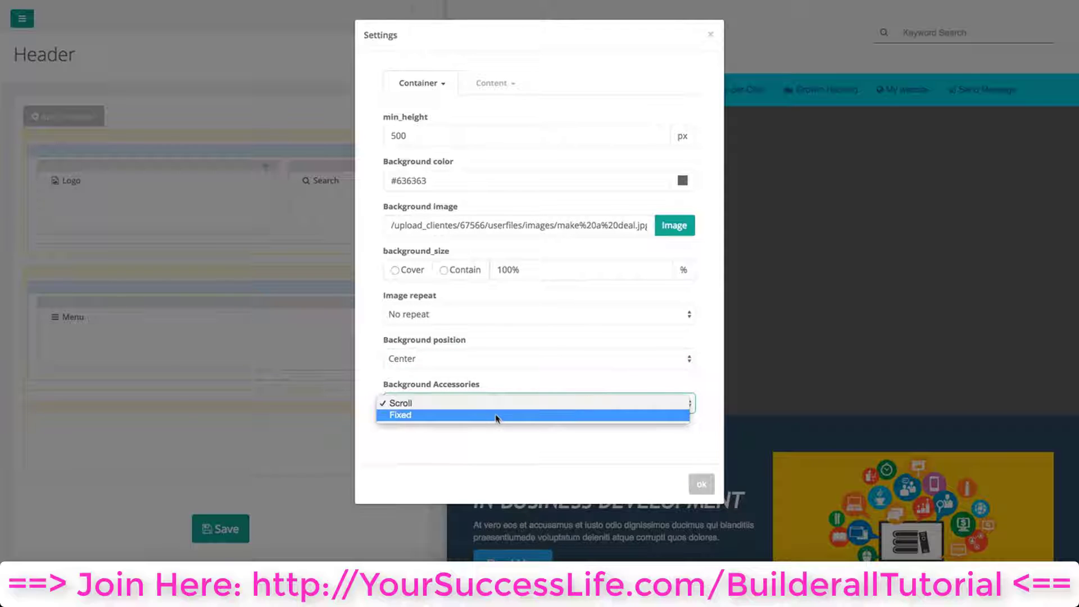
pyautogui.click(496, 417)
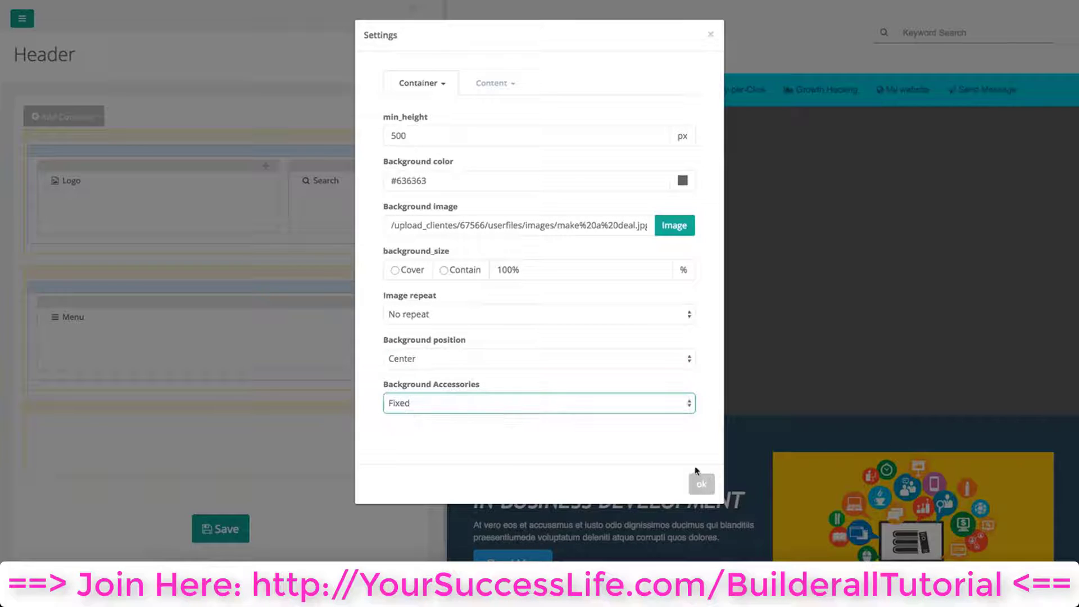
pyautogui.click(701, 484)
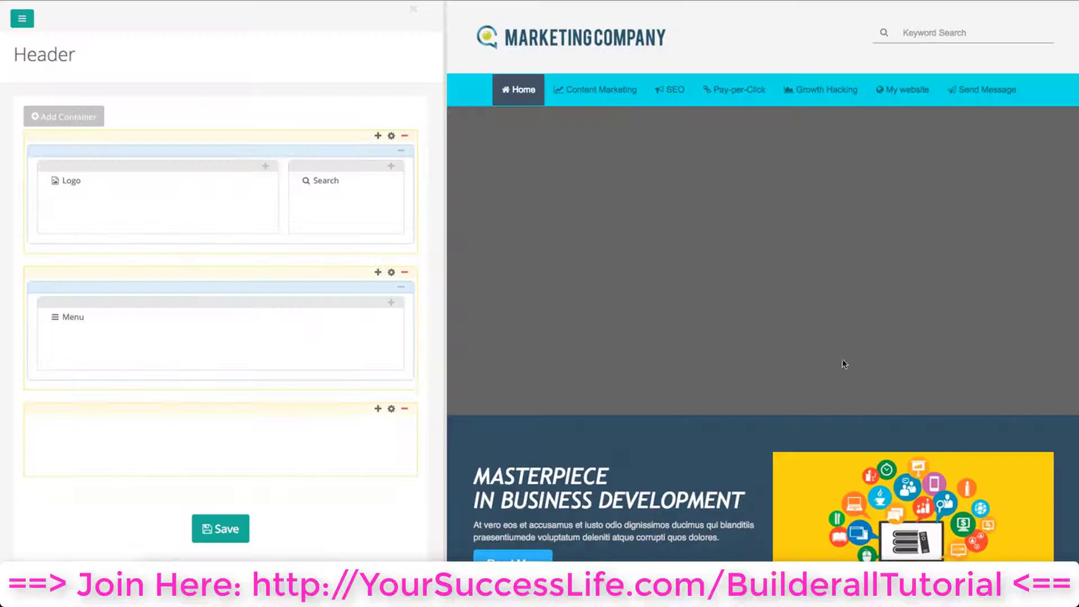
pyautogui.click(221, 529)
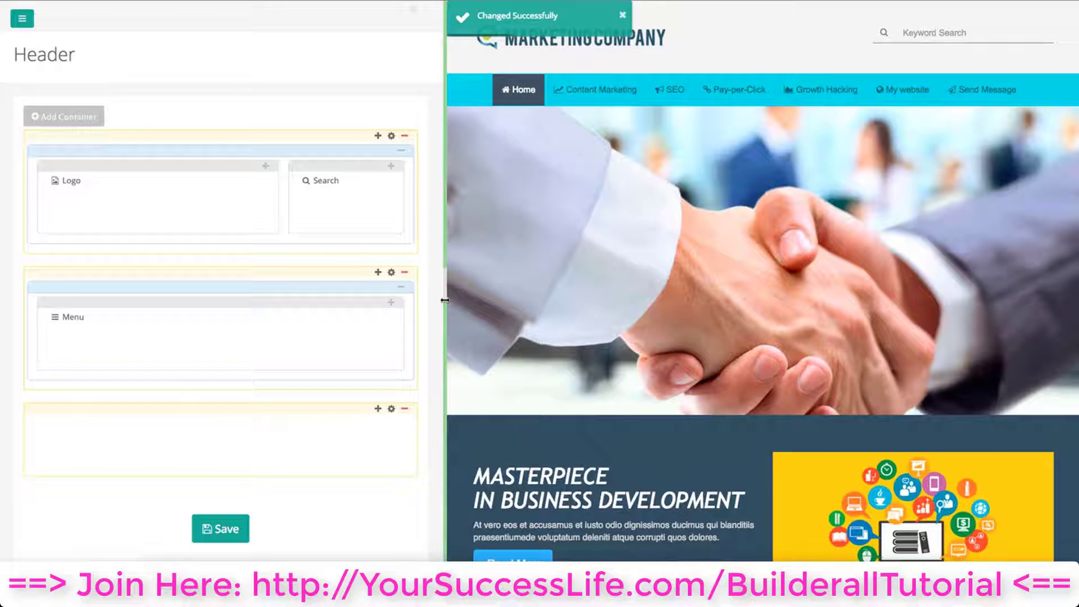
# Set the third container's content background color to #ff0000 under Content General settings, confirm, and save
pyautogui.moveTo(445, 301)
pyautogui.mouseDown()
pyautogui.moveTo(296, 304)
pyautogui.moveTo(448, 308)
pyautogui.moveTo(439, 312)
pyautogui.mouseUp()
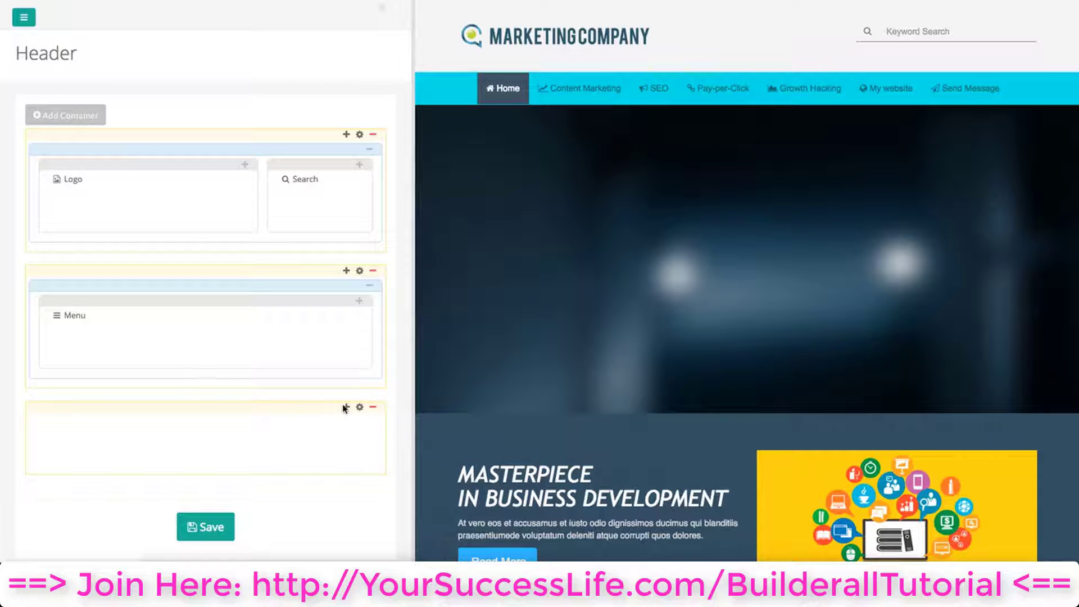
pyautogui.click(360, 408)
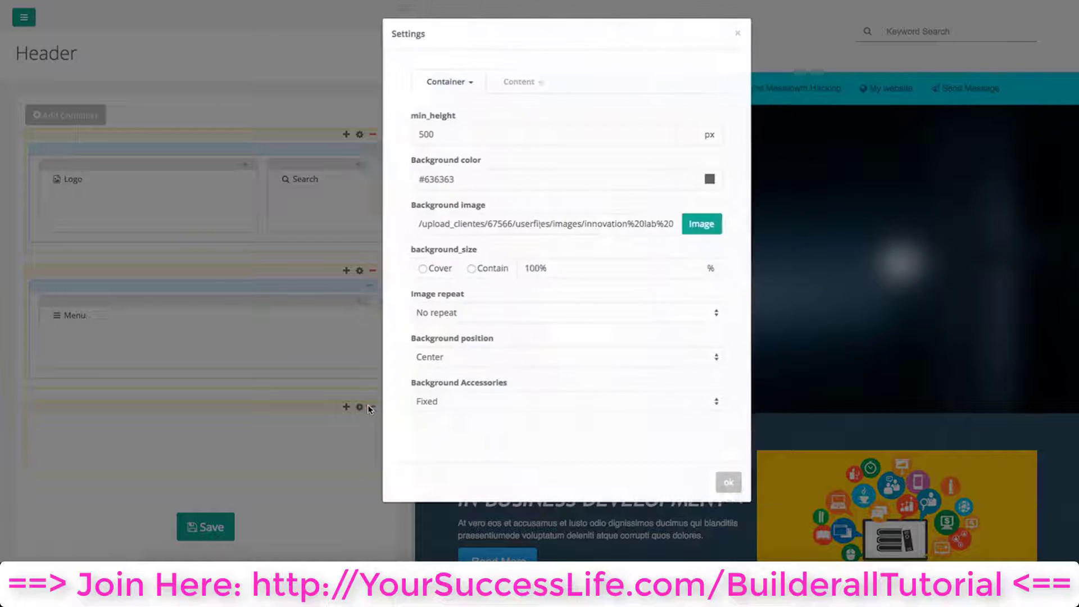
pyautogui.click(508, 83)
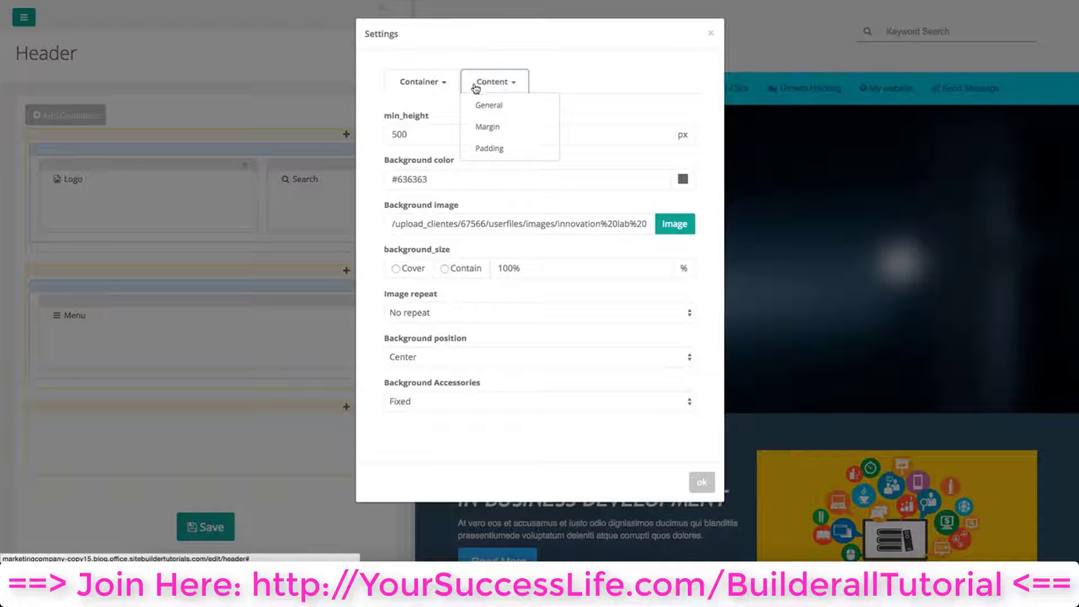
pyautogui.click(496, 83)
pyautogui.click(495, 85)
pyautogui.click(489, 103)
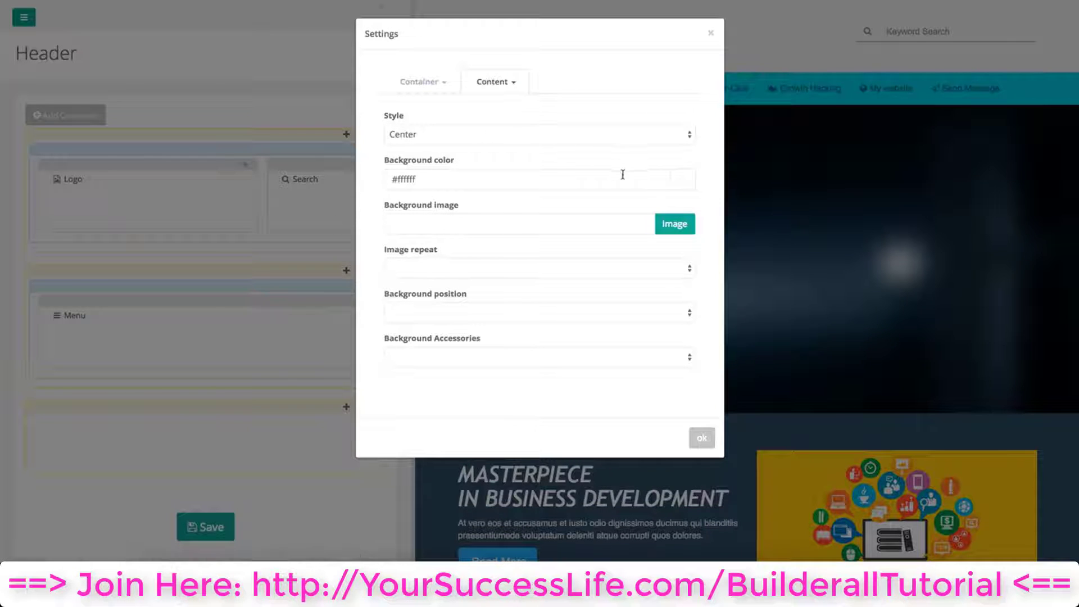
pyautogui.click(690, 185)
pyautogui.moveTo(613, 192); pyautogui.dragTo(677, 191)
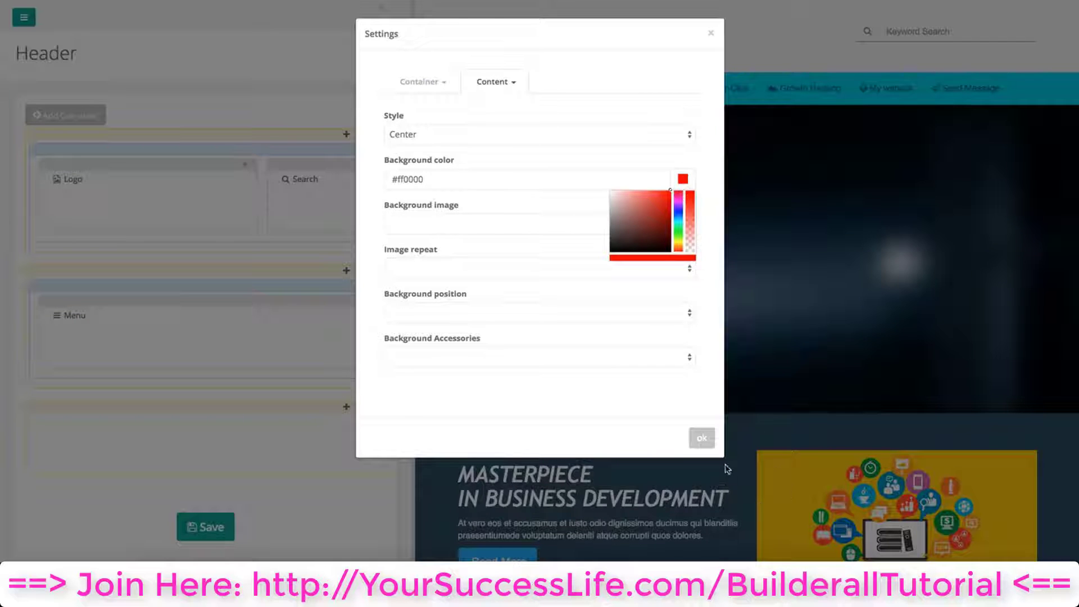
pyautogui.click(710, 441)
pyautogui.click(208, 528)
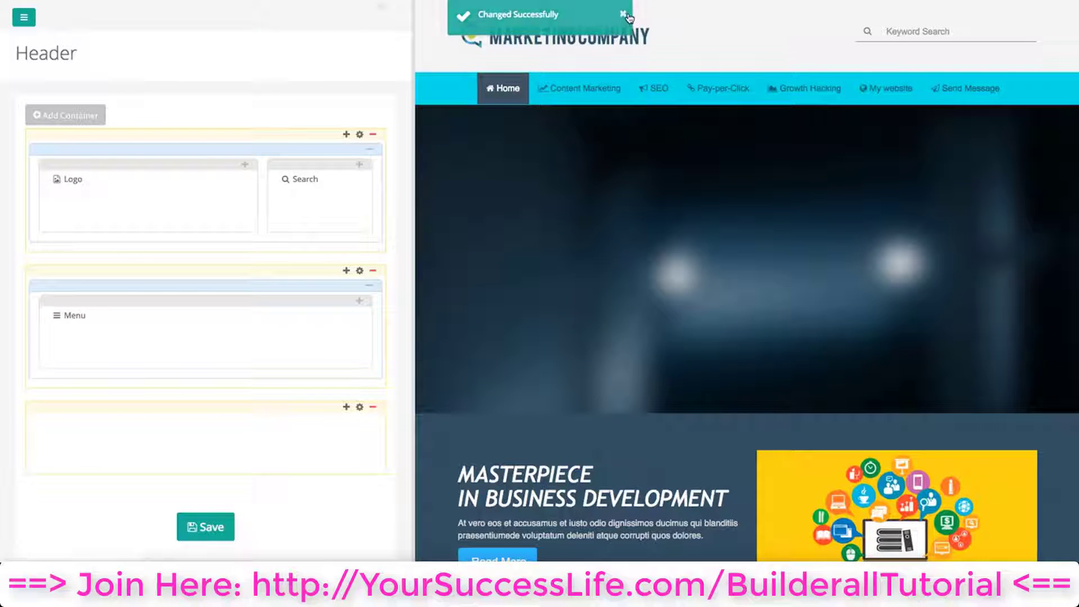
# Split the third container into two 50% columns
pyautogui.scroll(-2, 341, 418)
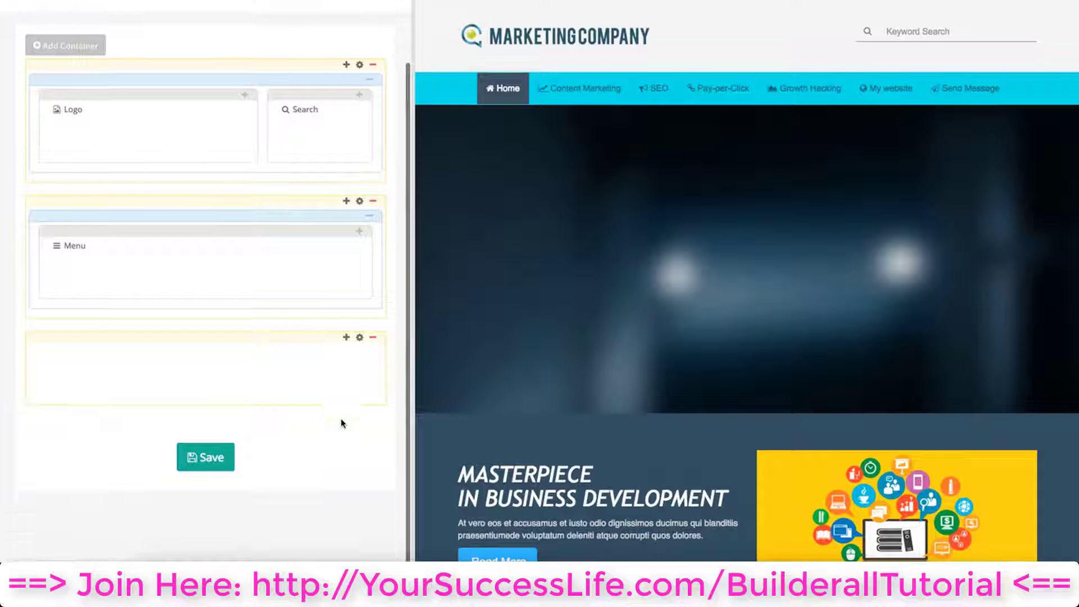
pyautogui.click(346, 338)
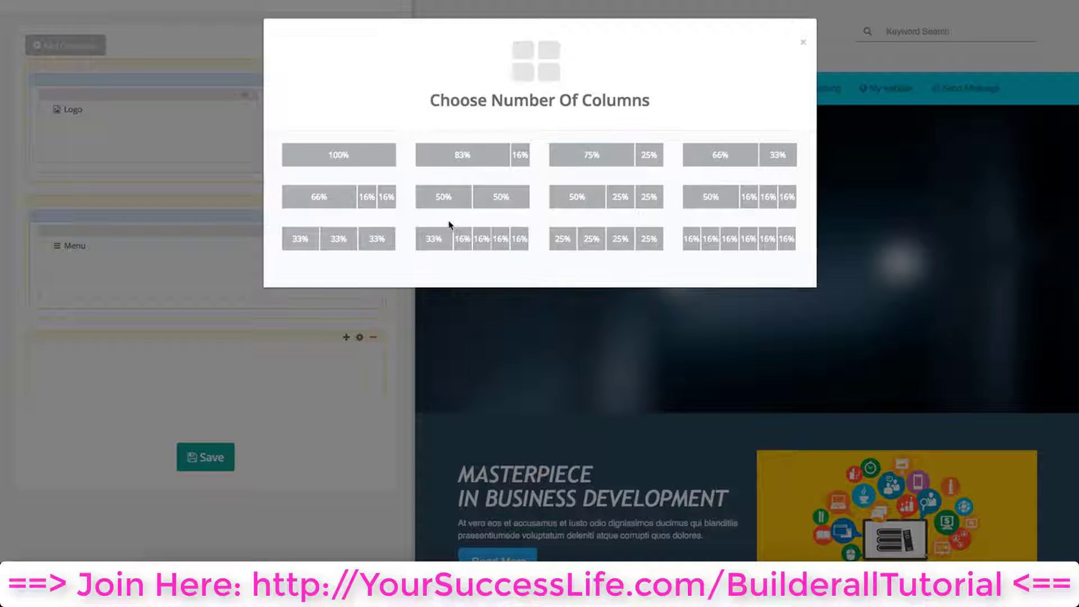
pyautogui.click(487, 198)
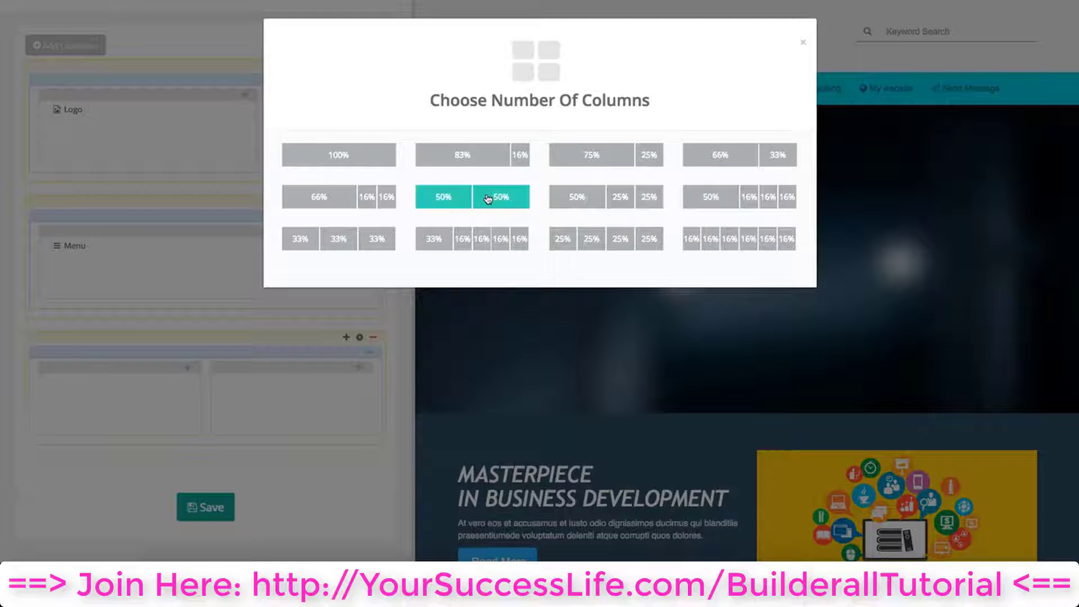
pyautogui.click(804, 44)
pyautogui.scroll(-1, 126, 429)
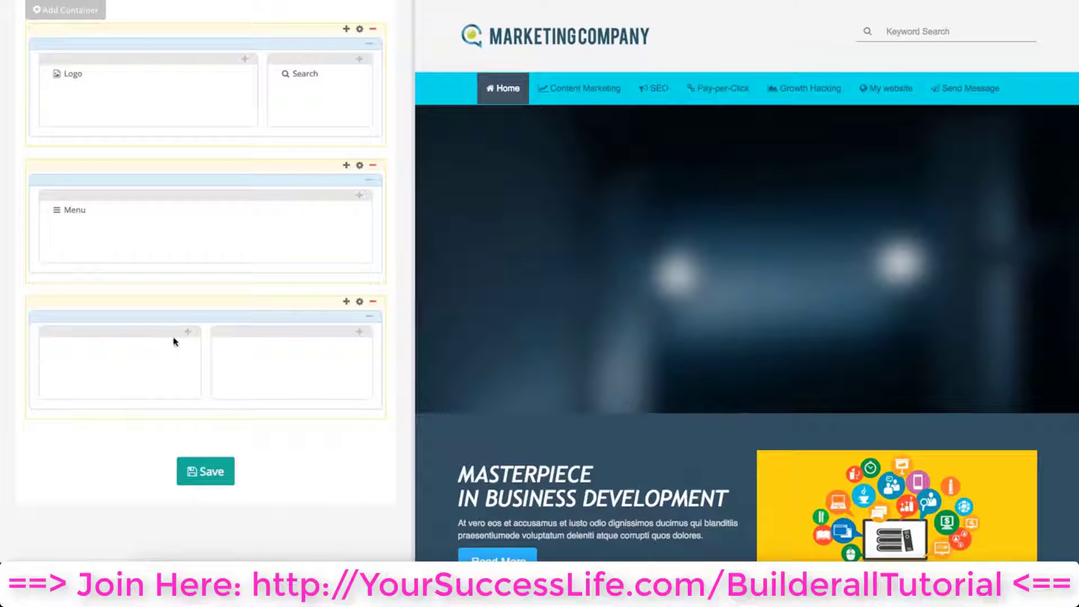
# Add an Image plug-in to the third container's left column and choose enterprise.png from the image browser
pyautogui.click(188, 333)
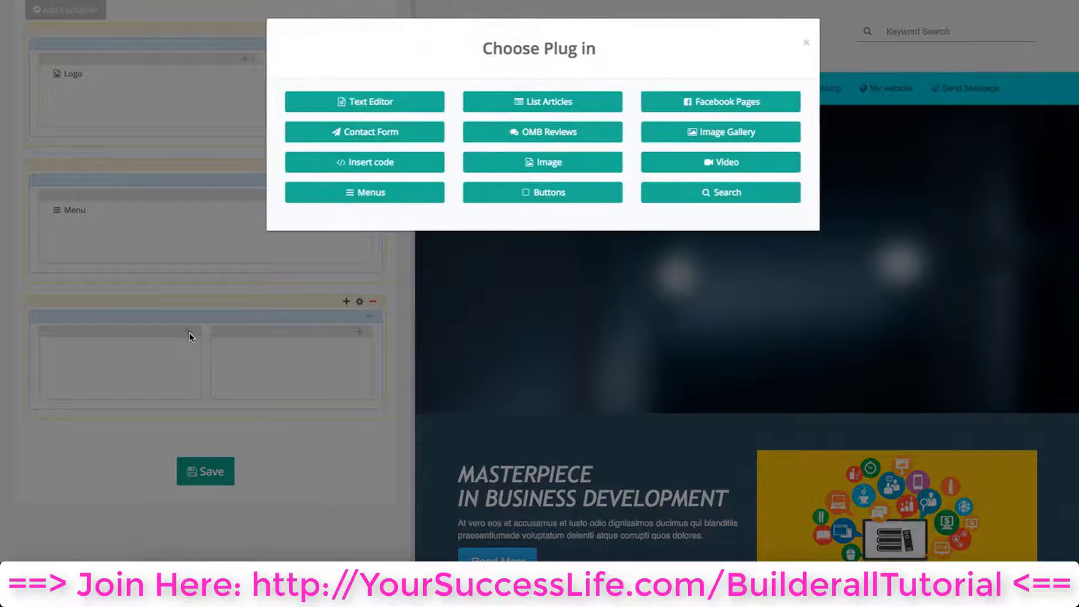
pyautogui.click(512, 166)
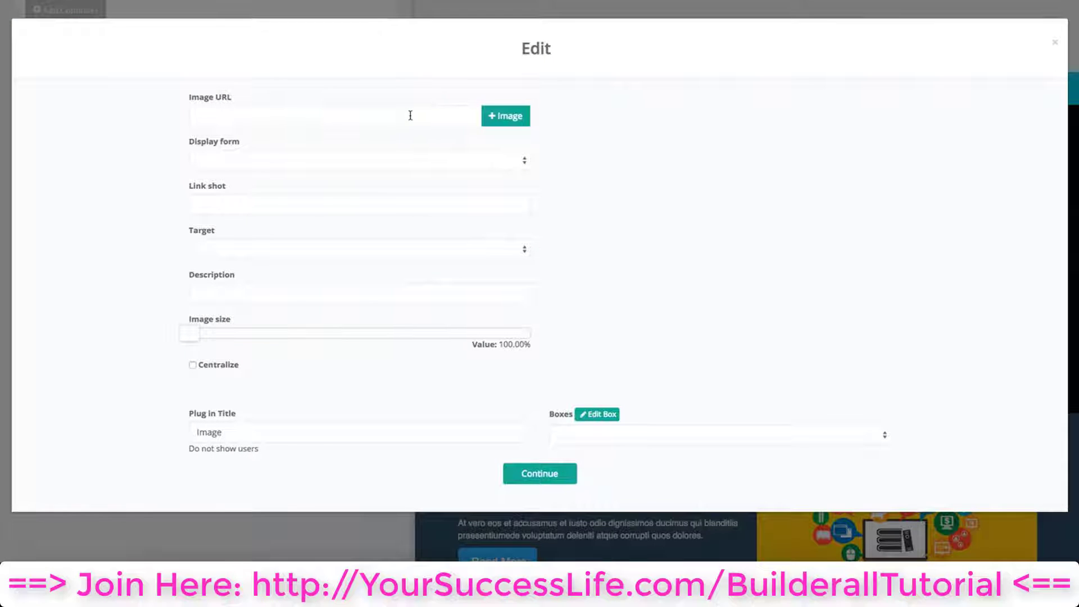
pyautogui.click(508, 118)
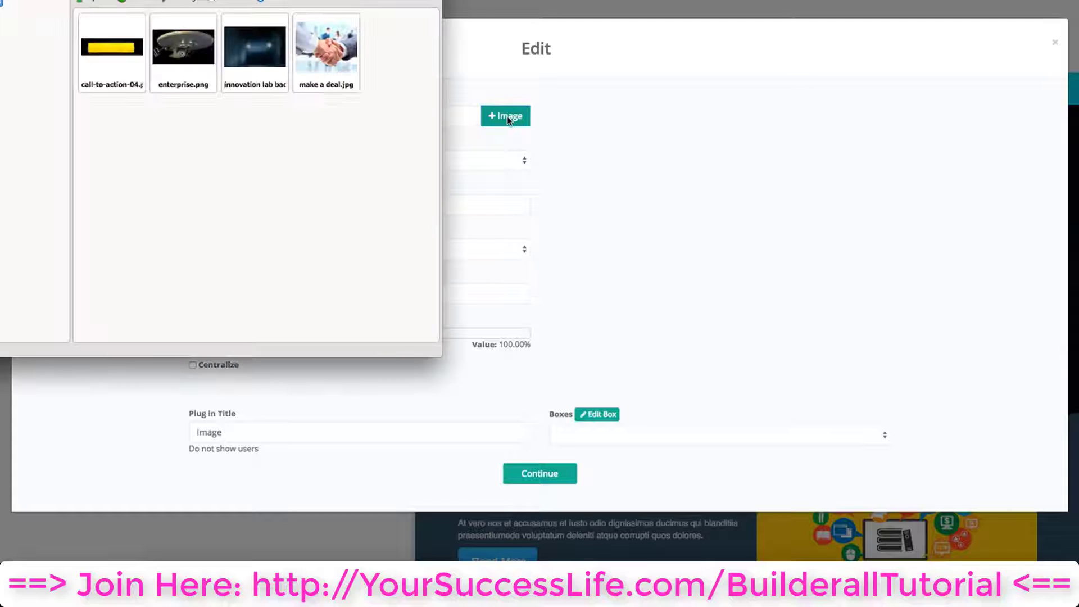
pyautogui.moveTo(331, 0); pyautogui.dragTo(400, 30)
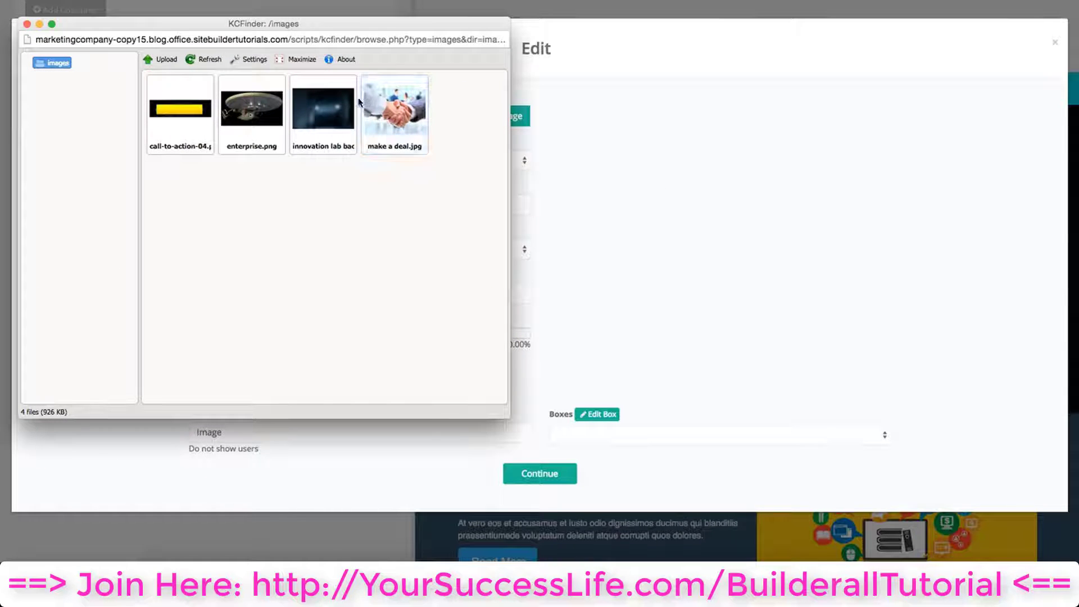
pyautogui.click(235, 121)
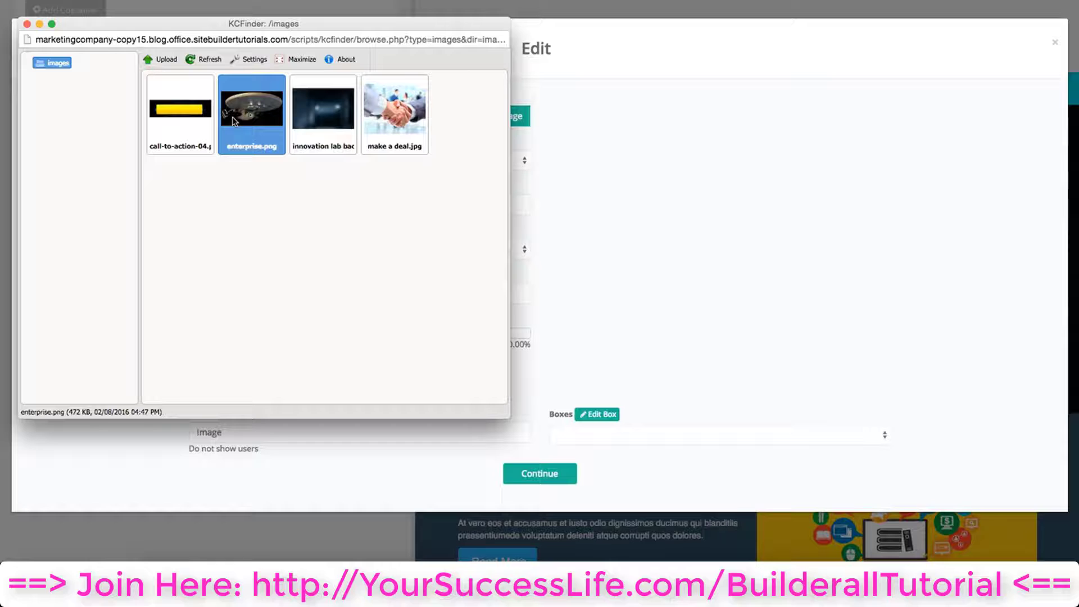
pyautogui.doubleClick(267, 125)
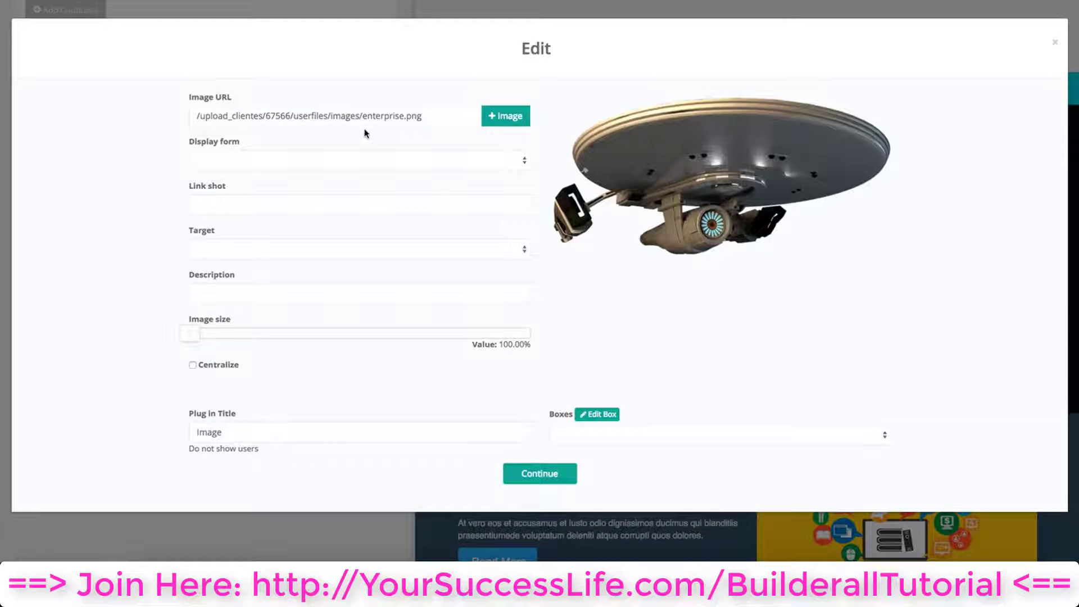
pyautogui.click(371, 160)
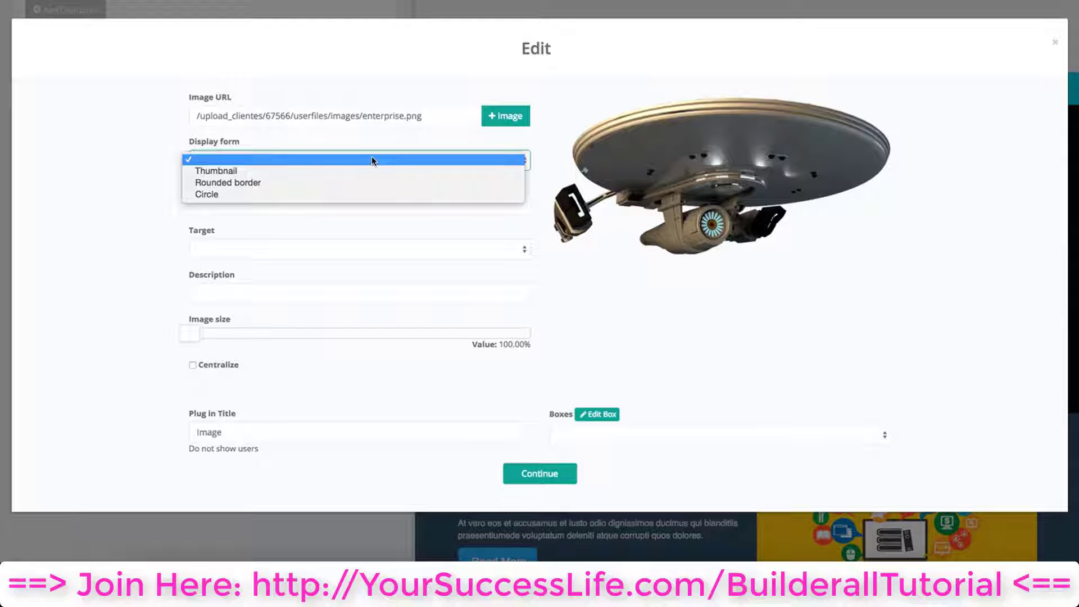
pyautogui.click(368, 179)
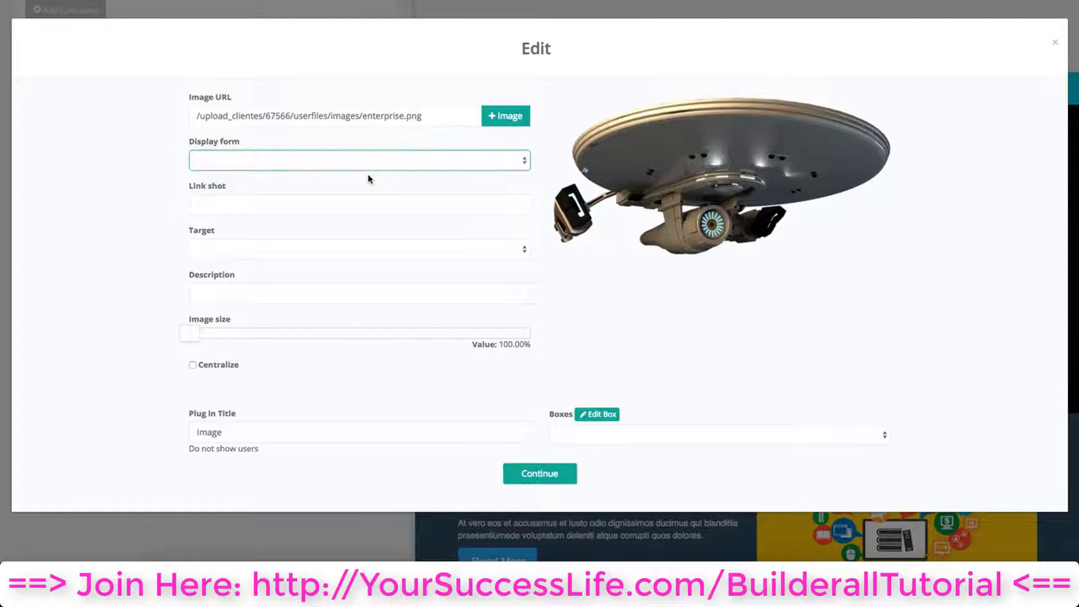
pyautogui.click(369, 161)
pyautogui.click(368, 175)
pyautogui.click(417, 159)
pyautogui.click(451, 128)
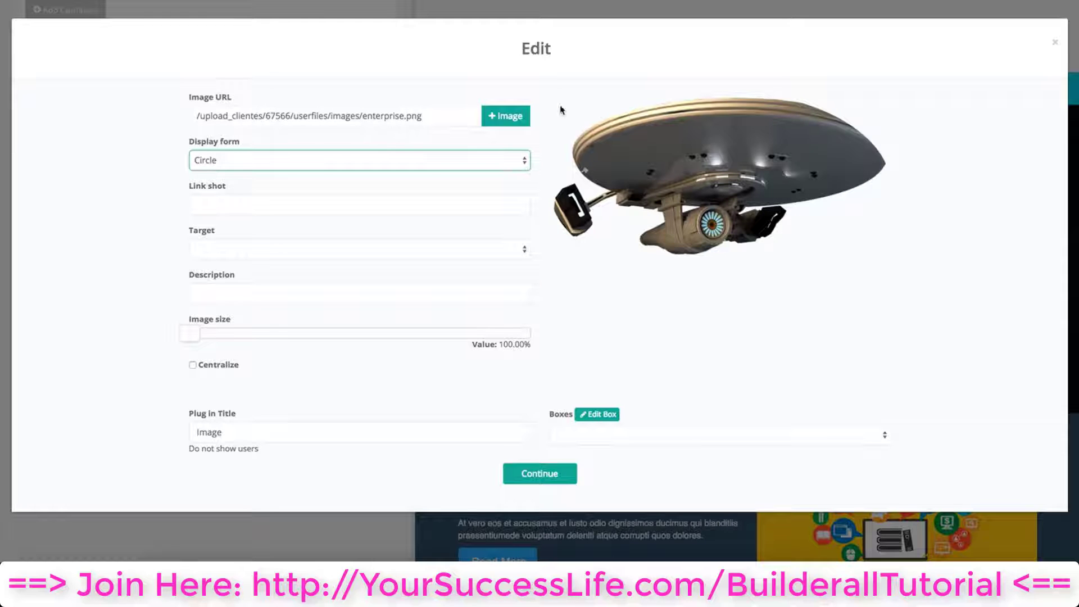
pyautogui.click(335, 161)
pyautogui.click(324, 126)
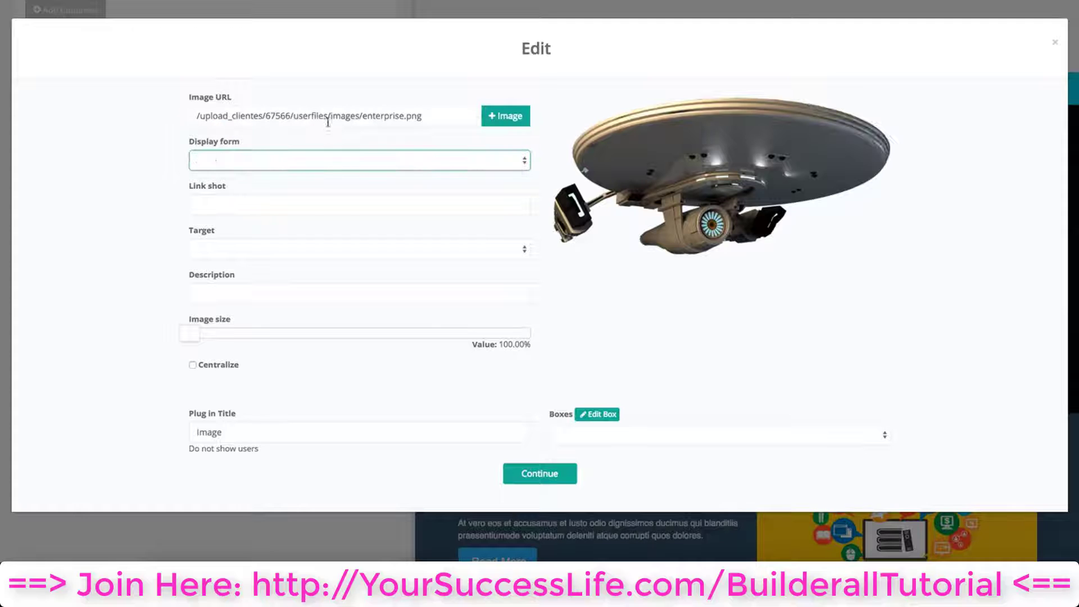
# Enable the Centralize option for the enterprise image
pyautogui.click(268, 200)
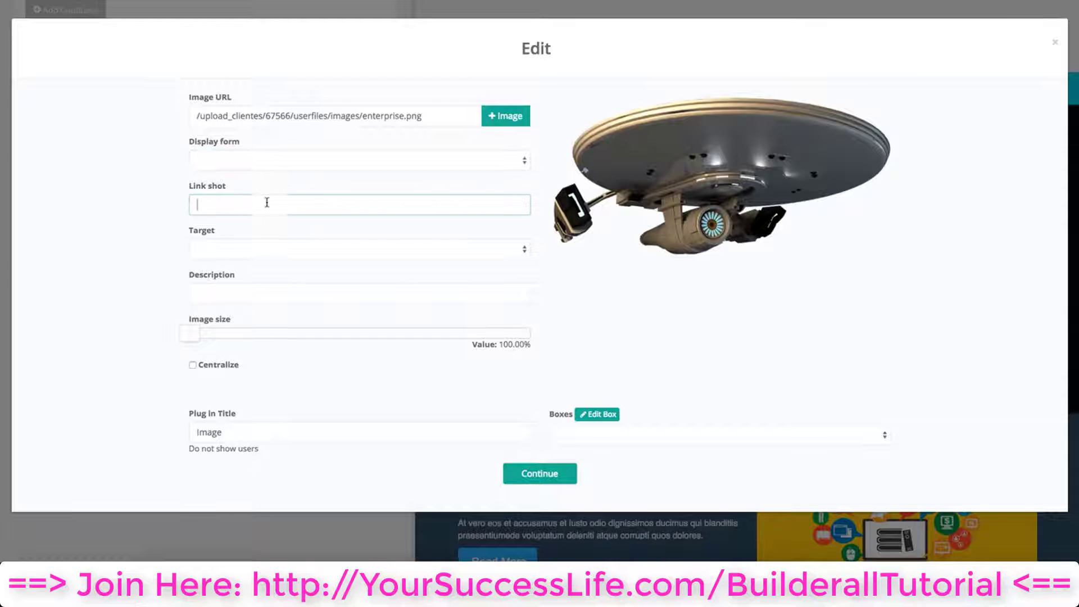
pyautogui.click(256, 249)
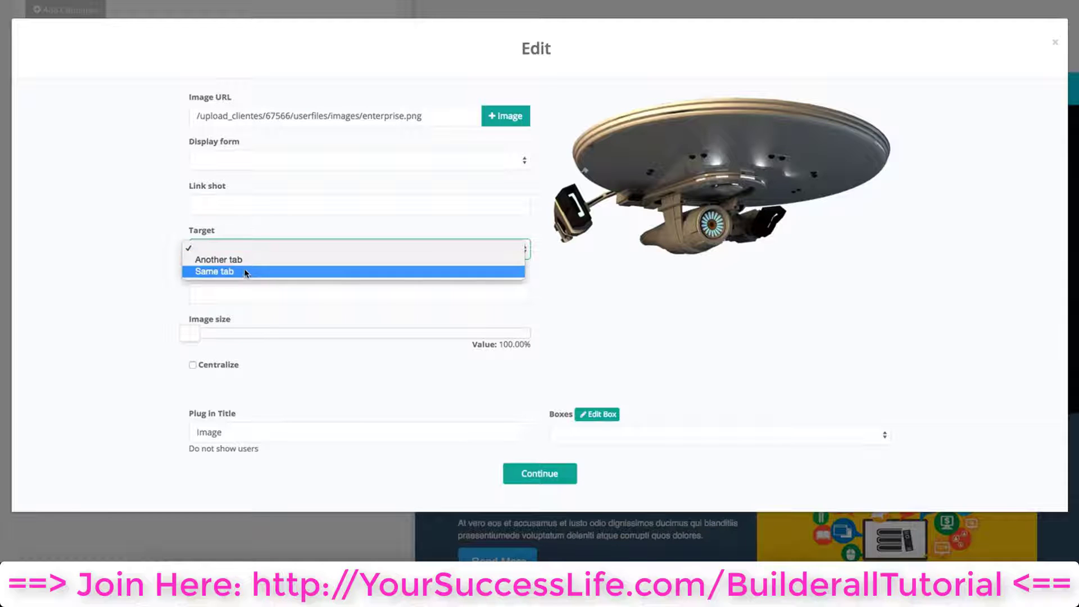
pyautogui.click(236, 248)
pyautogui.click(196, 204)
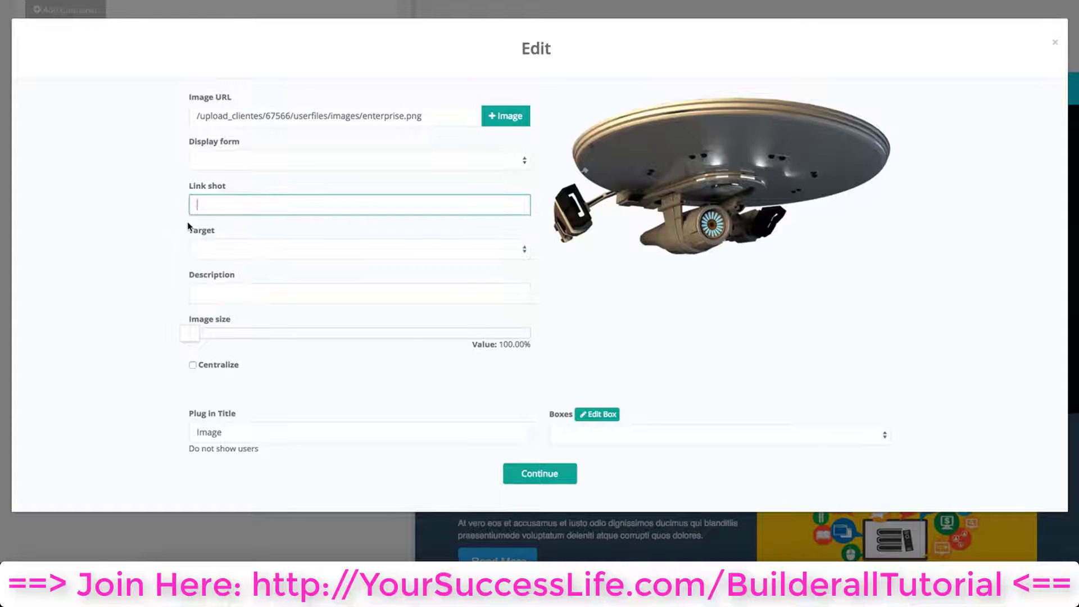
pyautogui.click(296, 294)
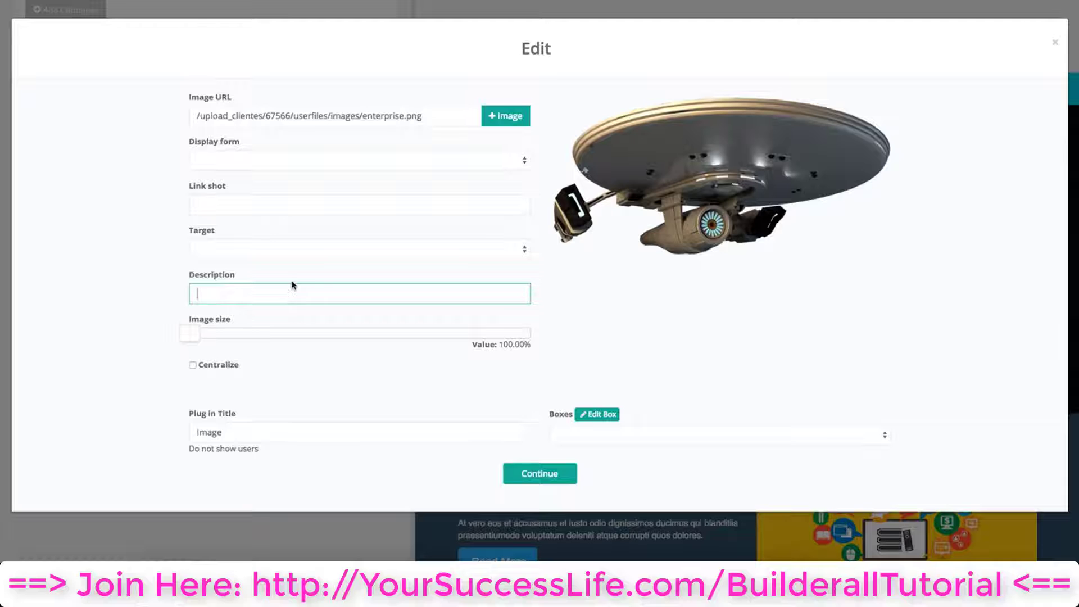
pyautogui.moveTo(193, 335)
pyautogui.mouseDown()
pyautogui.moveTo(465, 343)
pyautogui.moveTo(190, 336)
pyautogui.mouseUp()
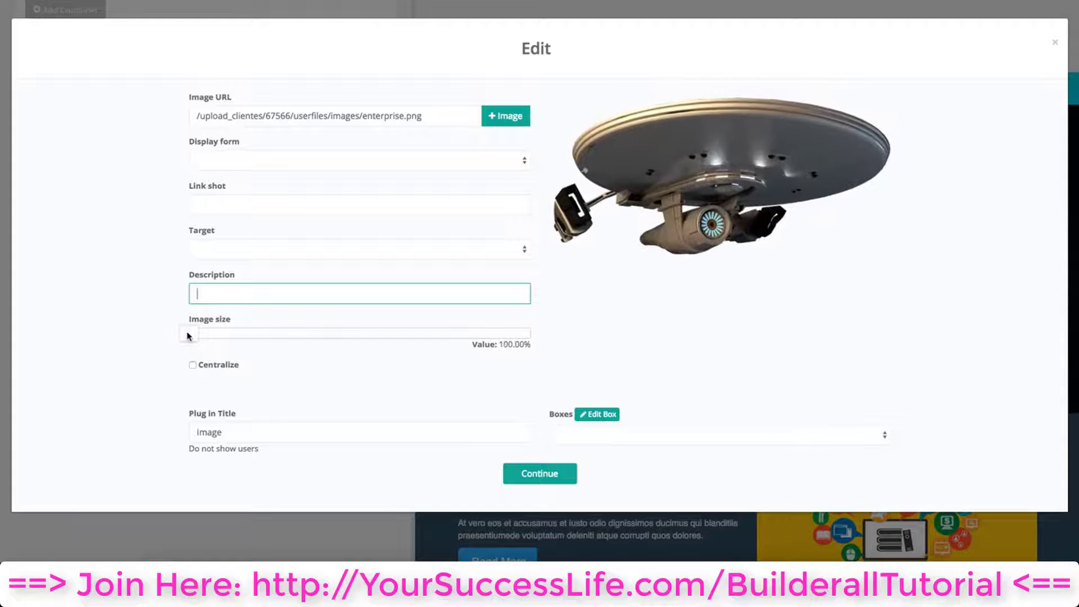
pyautogui.click(193, 366)
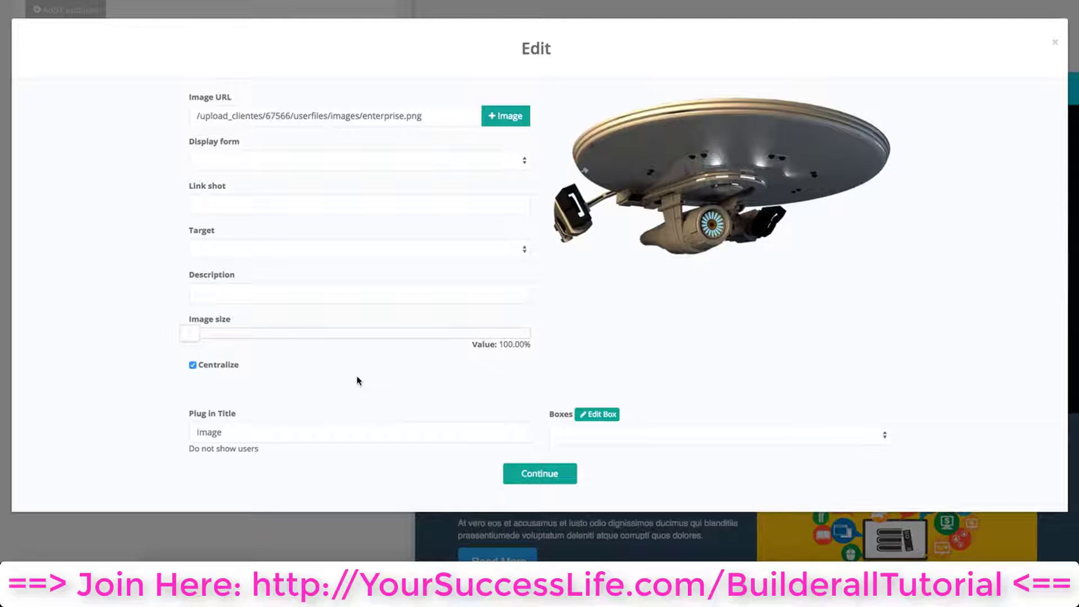
# Set the image plug-in title to Enterprise and confirm the plug-in
pyautogui.click(329, 428)
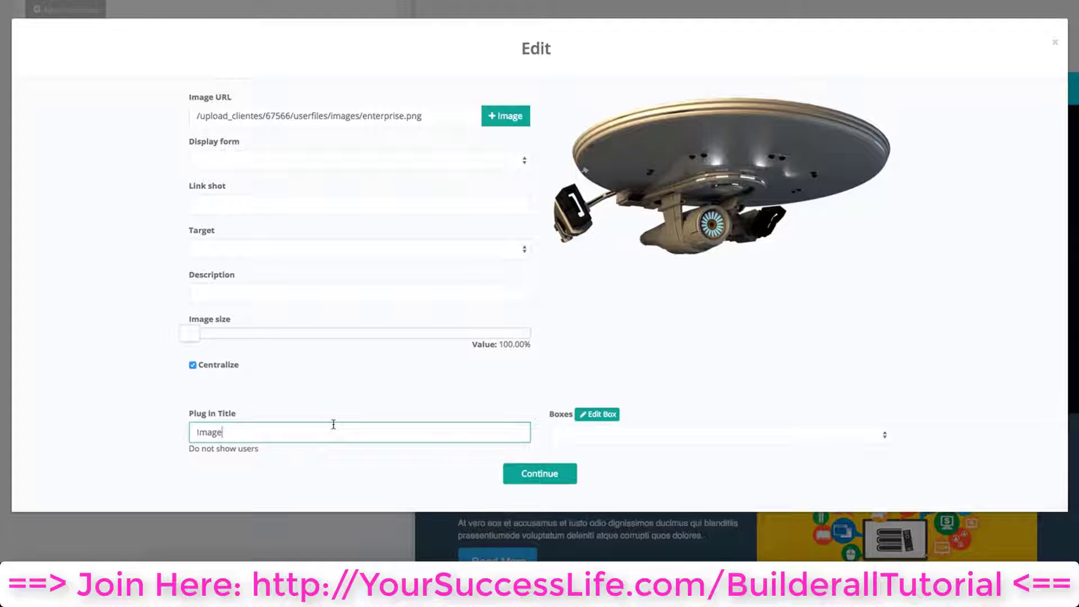
pyautogui.doubleClick(320, 433)
pyautogui.press('BackSpace')
pyautogui.write('Enterprise')
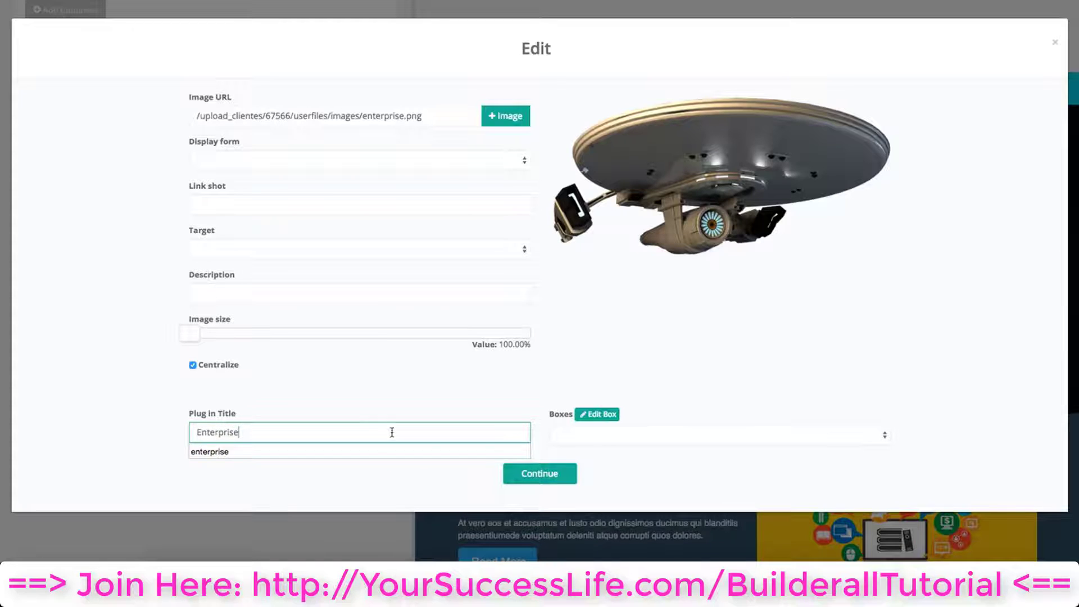
pyautogui.click(536, 427)
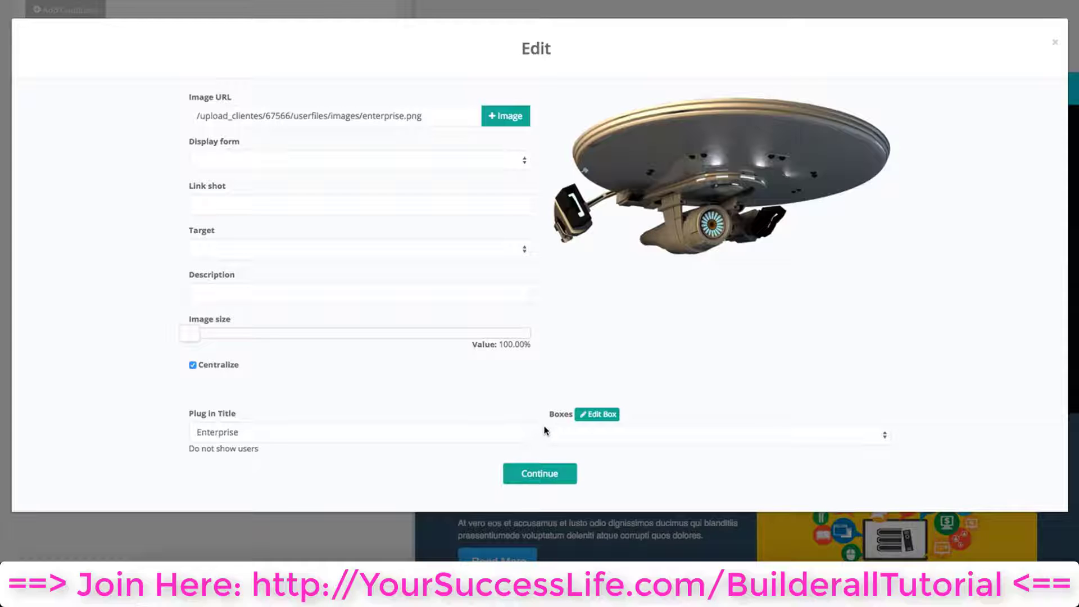
pyautogui.click(355, 430)
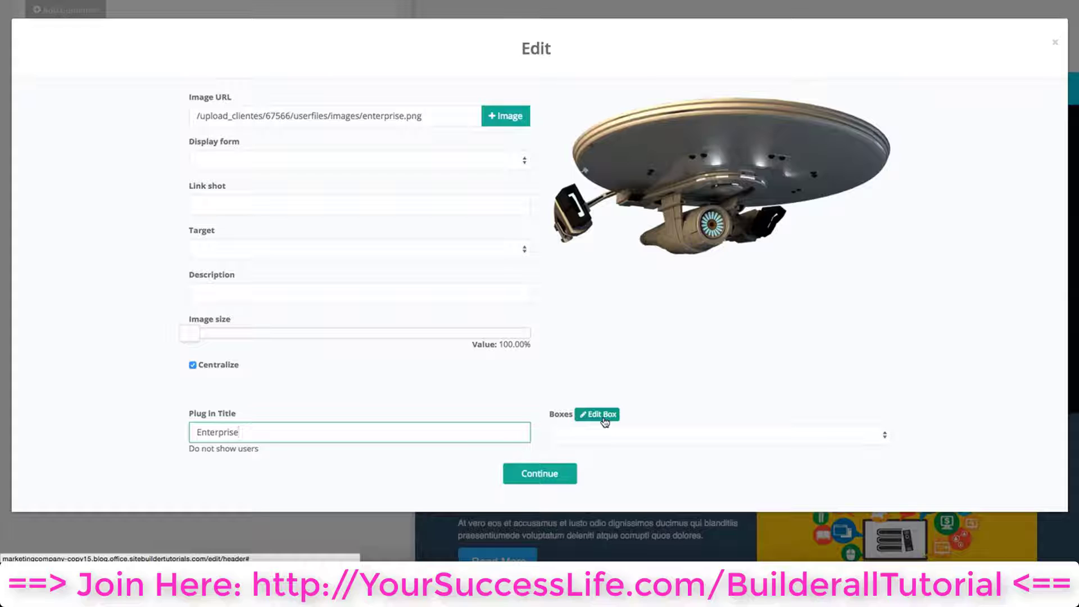
pyautogui.click(541, 476)
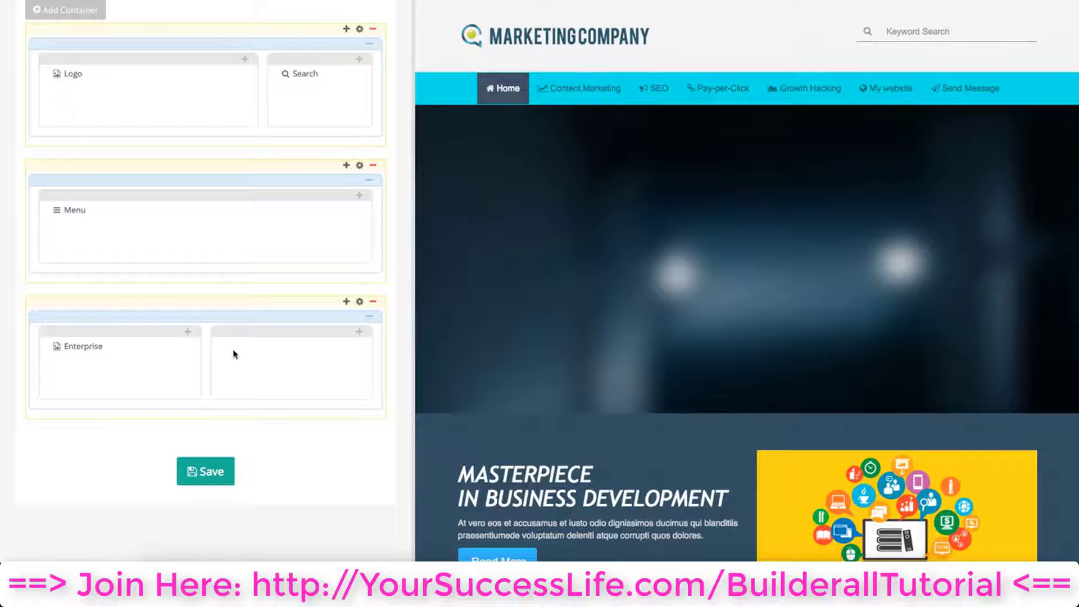
# Add a Text Editor plug-in to the right column with the text "Welcome to my blog! Here you will find answers to all of your internet needs!"
pyautogui.click(359, 333)
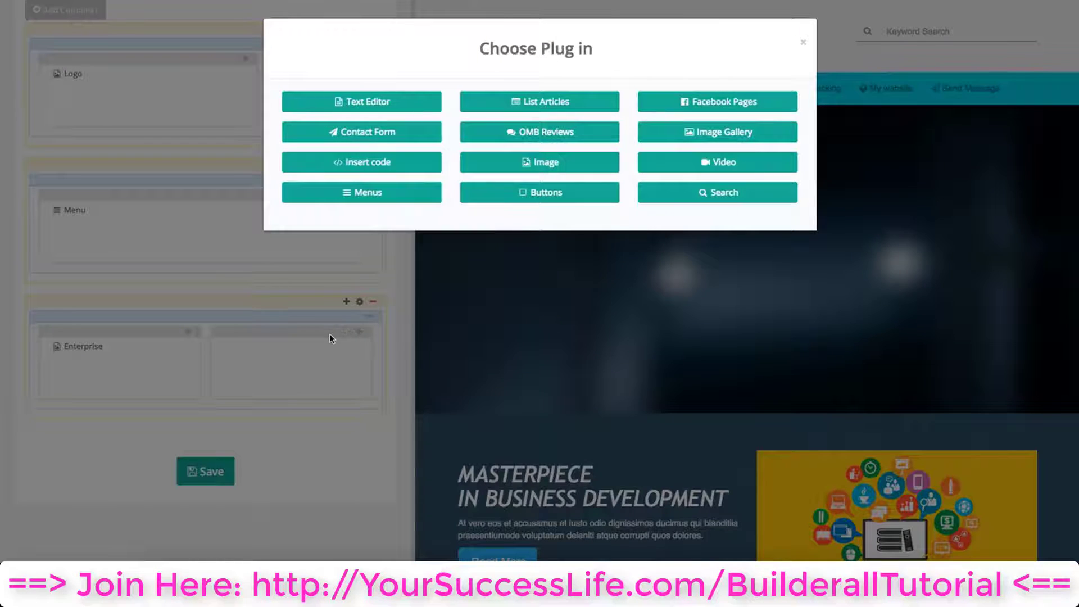
pyautogui.click(404, 102)
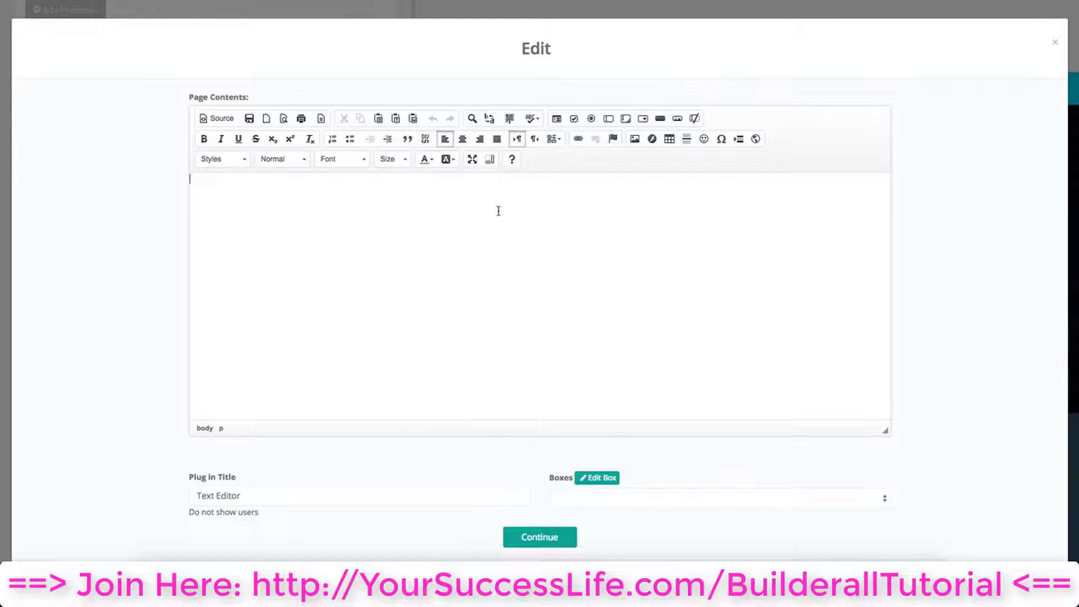
pyautogui.write('Welcome to my blog! Here you will f')
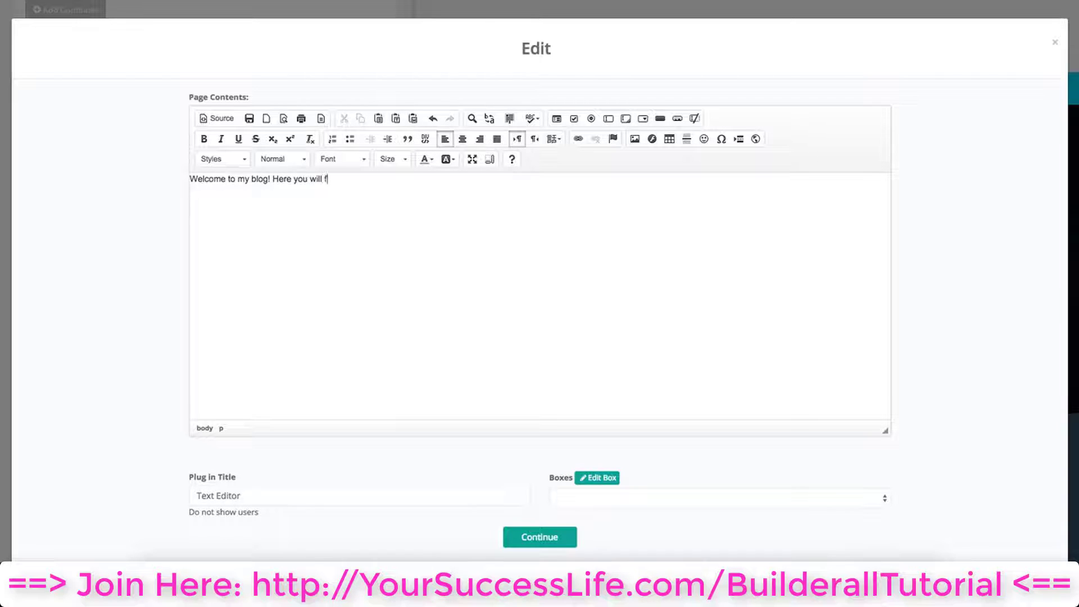
pyautogui.write('ind answers to all of your internet needs!')
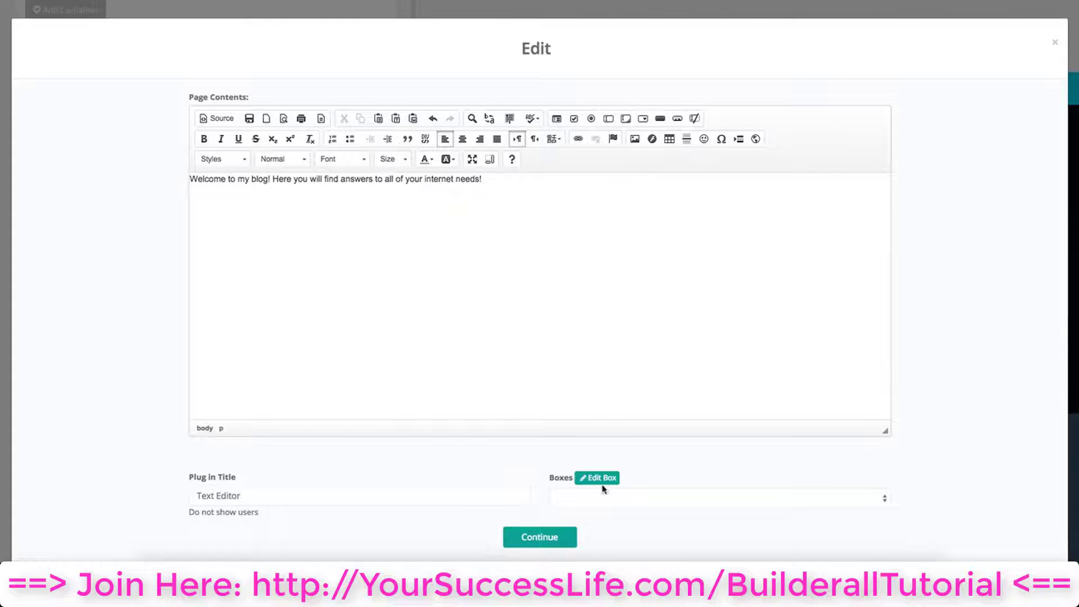
# Set the text plug-in title to Top Text and confirm it
pyautogui.scroll(-1, 82, 392)
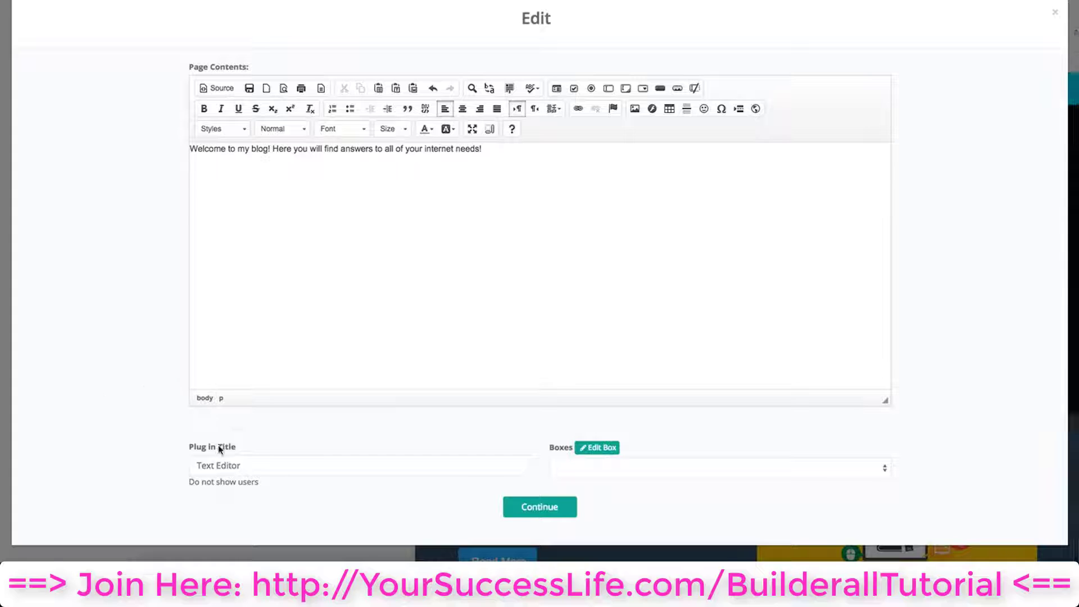
pyautogui.tripleClick(246, 462)
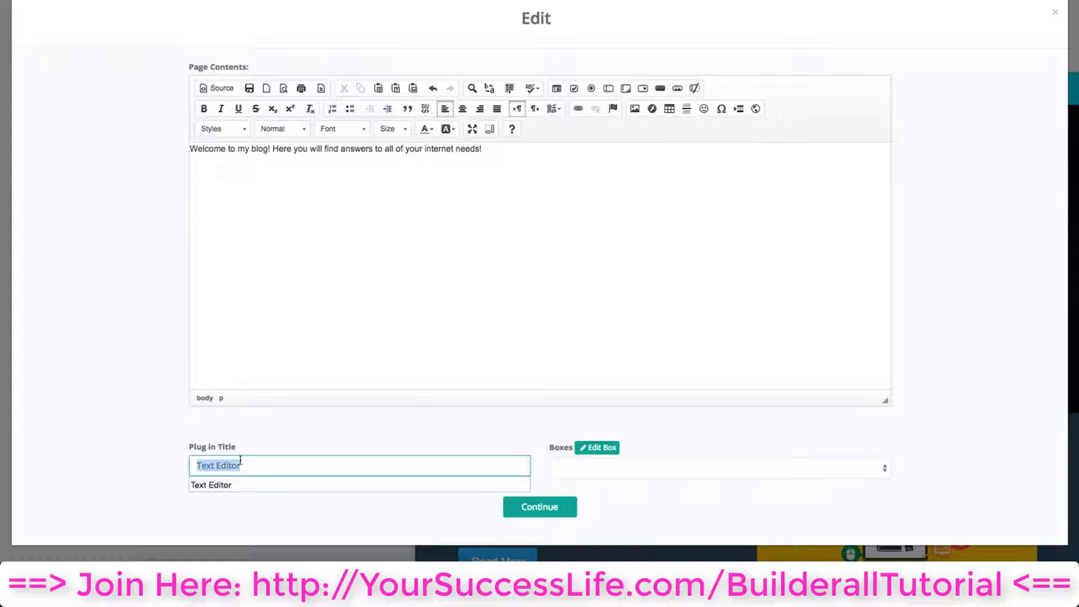
pyautogui.press('BackSpace')
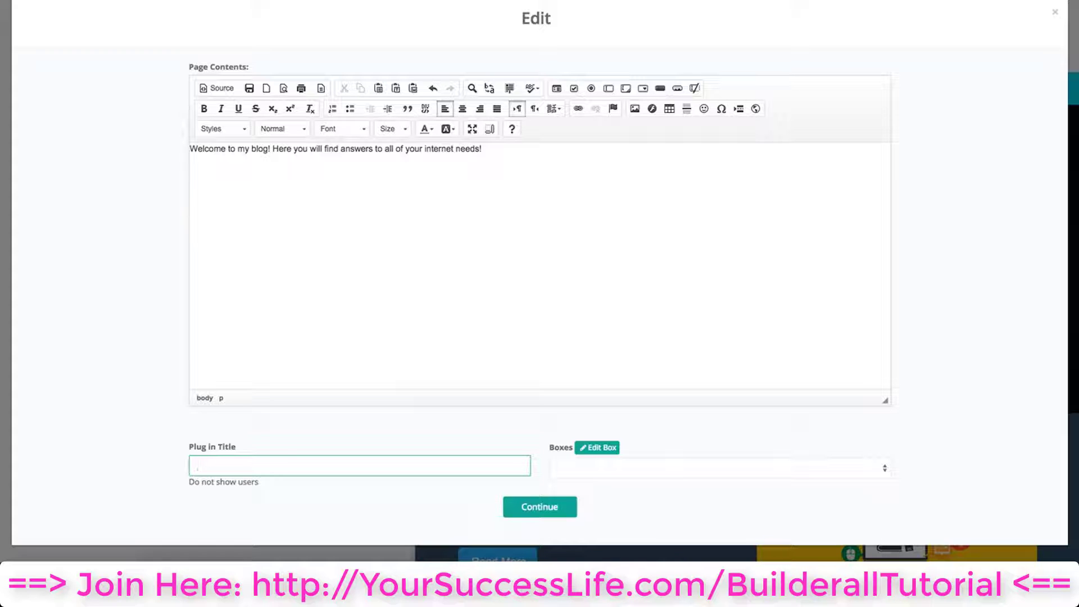
pyautogui.write('Top')
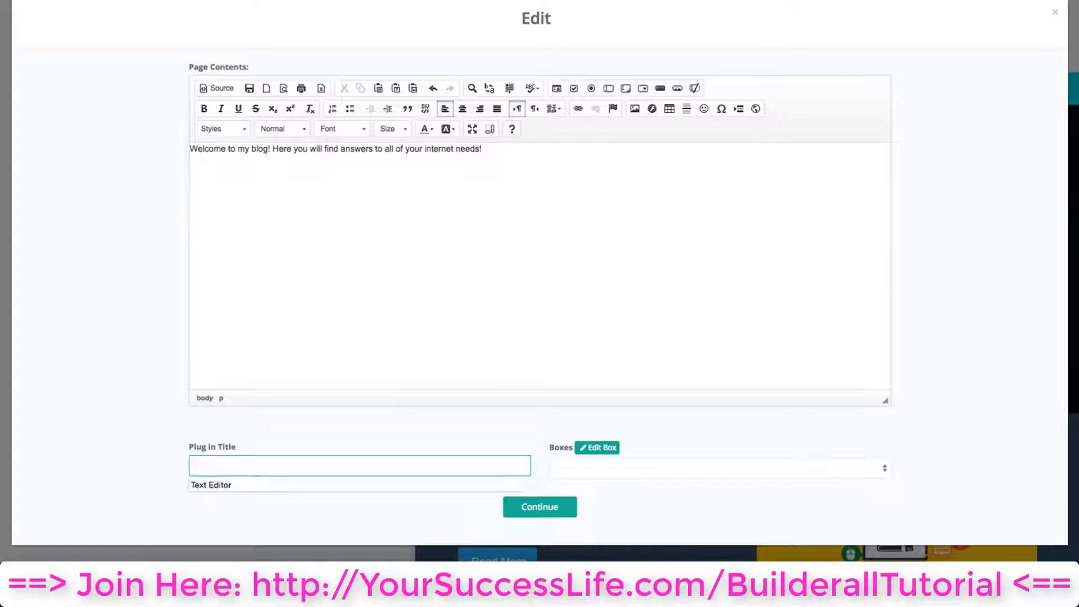
pyautogui.write(' Text')
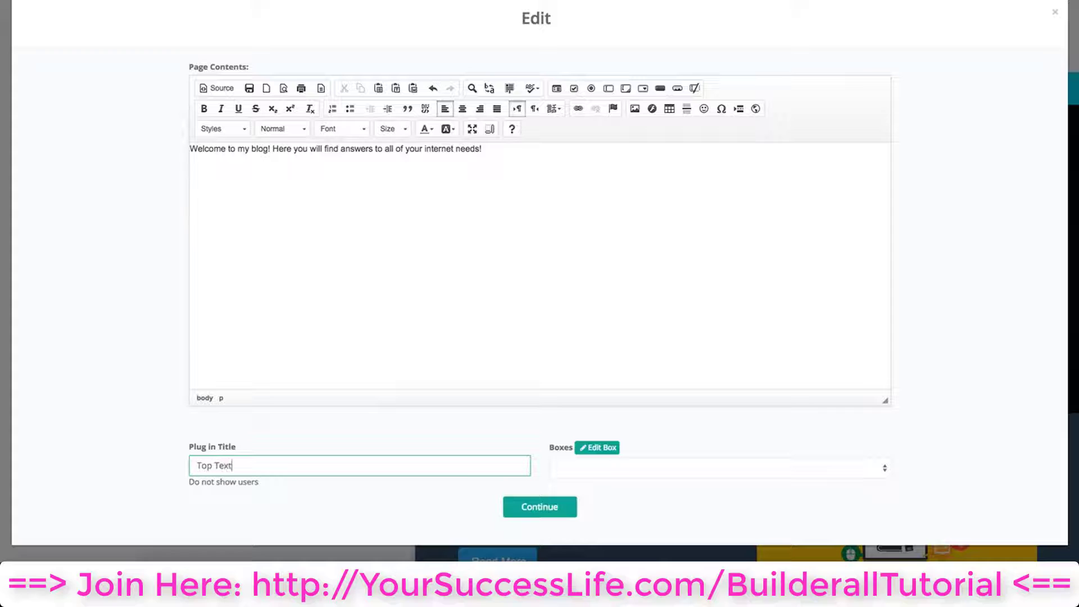
pyautogui.click(306, 449)
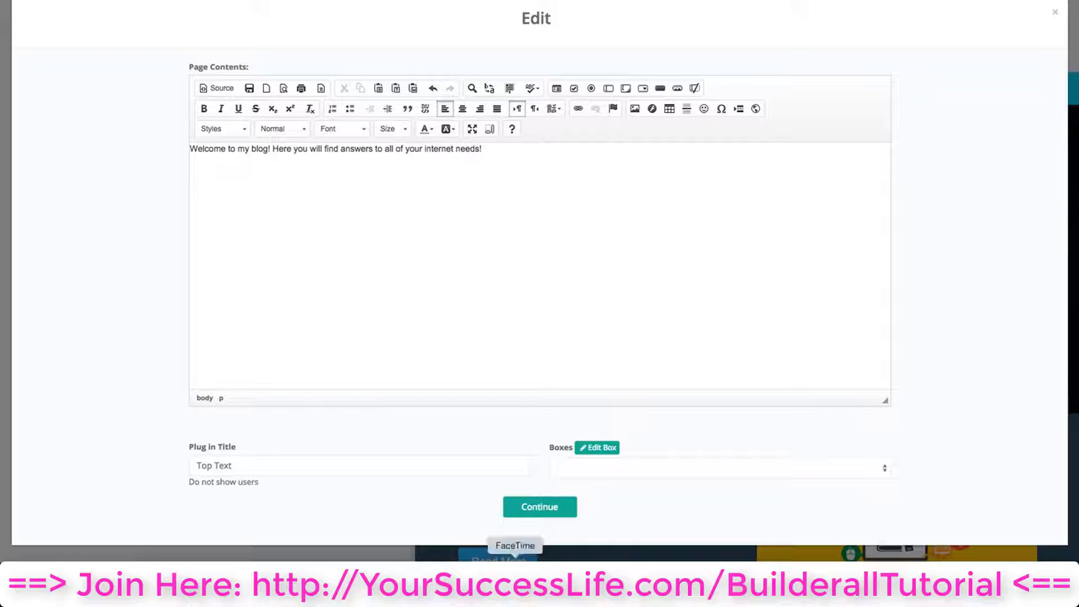
pyautogui.click(548, 512)
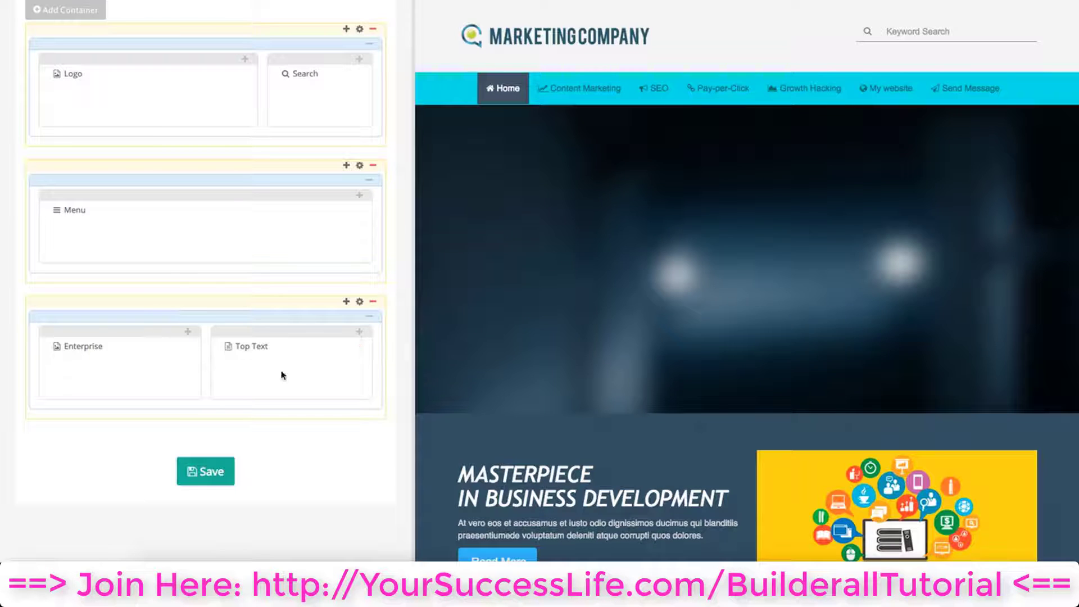
# Add a centralized Image plug-in with call-to-action-04.png to the right column and confirm it
pyautogui.click(361, 336)
pyautogui.click(547, 163)
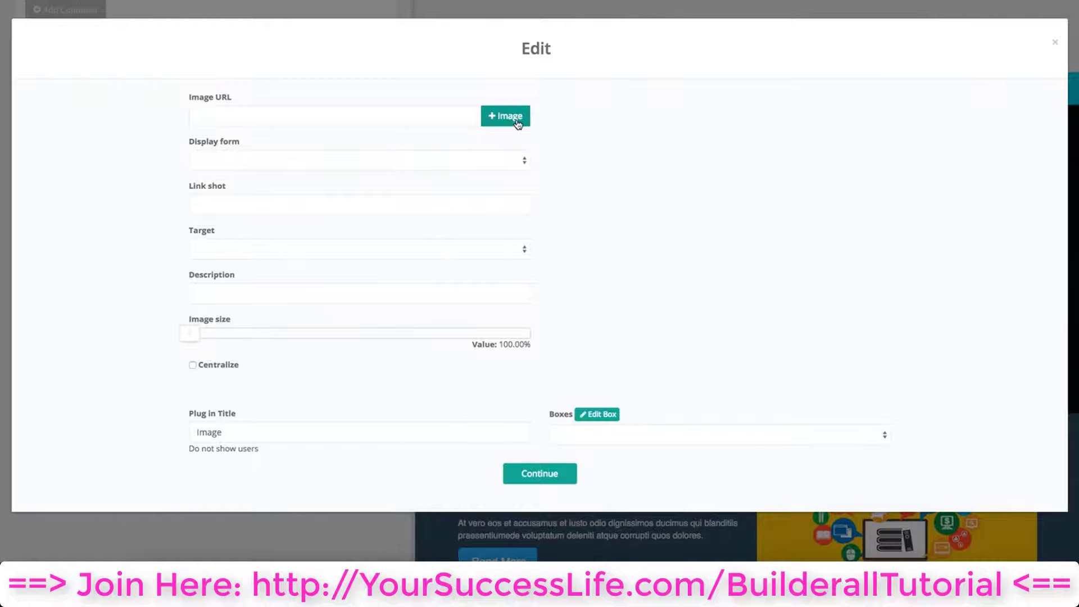
pyautogui.click(518, 123)
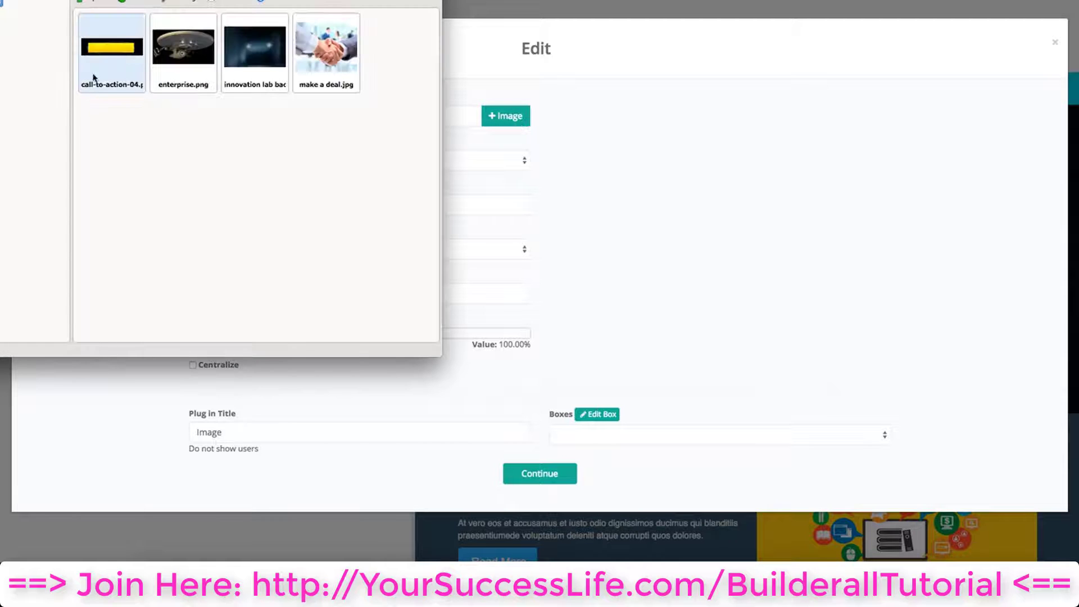
pyautogui.click(103, 58)
pyautogui.doubleClick(122, 66)
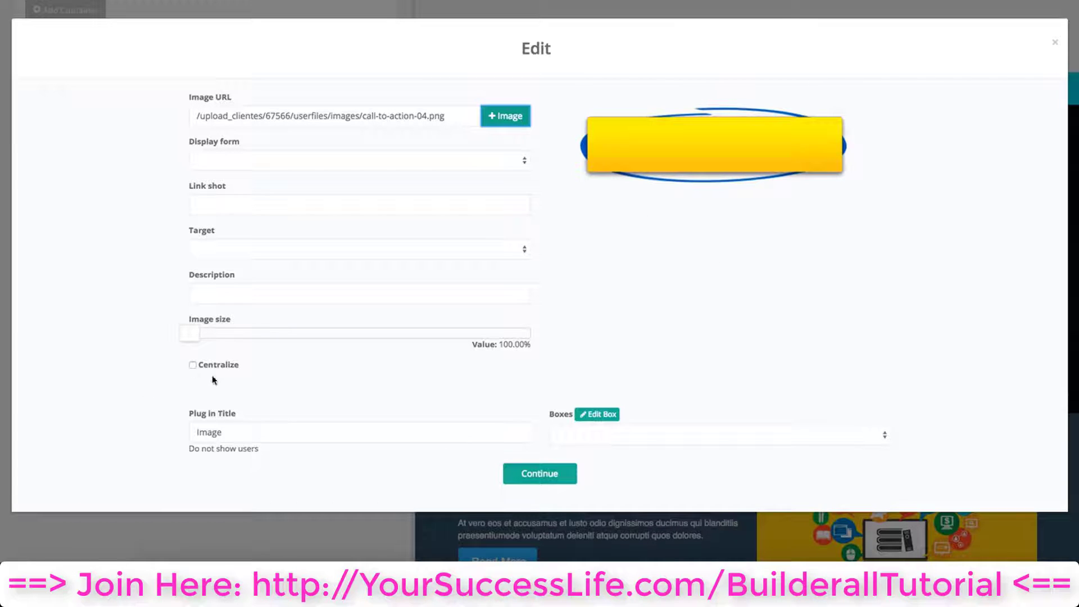
pyautogui.click(192, 365)
pyautogui.click(546, 481)
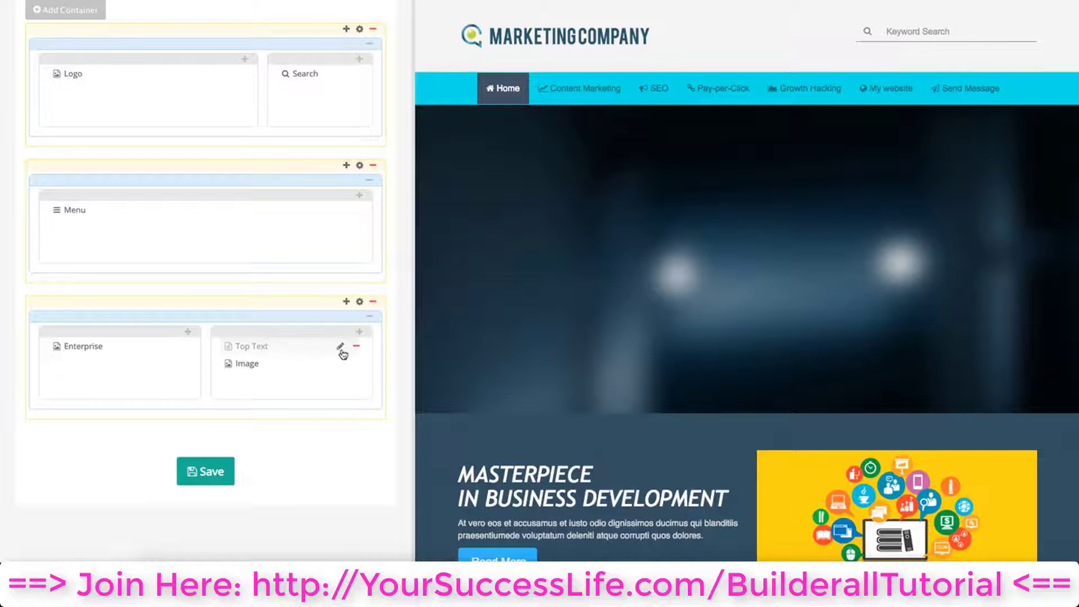
# Reopen the Top Text plug-in, confirm it without changes, and save the header layout
pyautogui.click(341, 351)
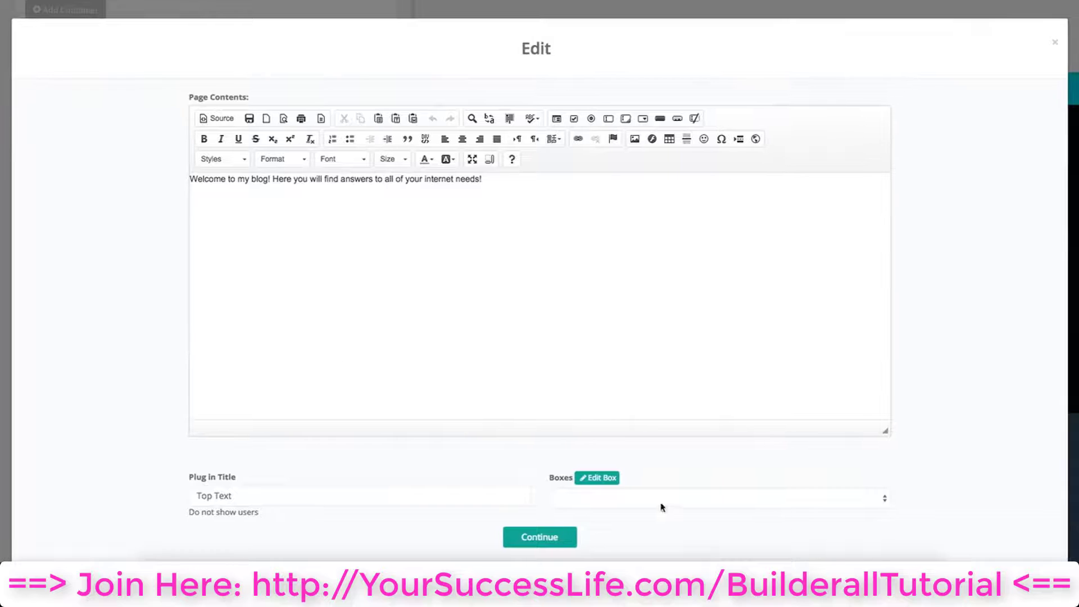
pyautogui.click(557, 540)
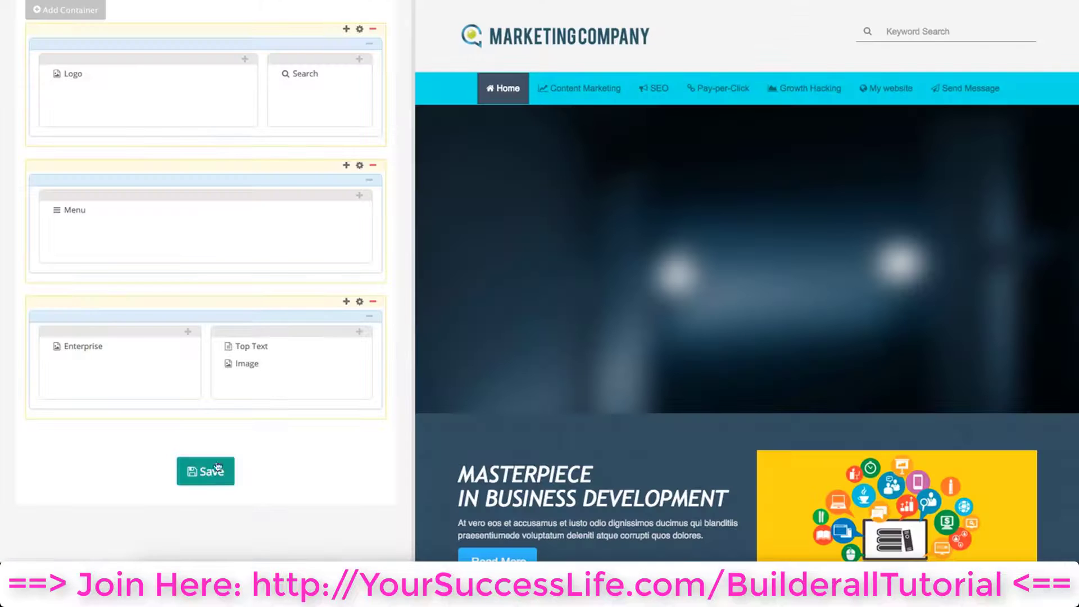
pyautogui.click(191, 474)
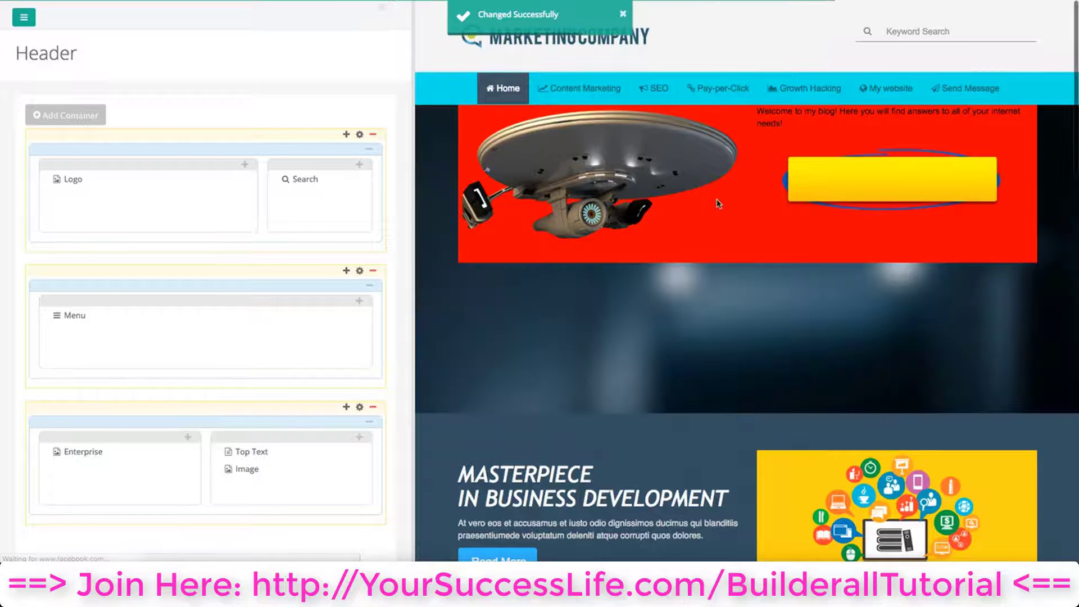
# Set the third container's general content background color to transparent rgba(0,0,0,0), confirm, and save the header
pyautogui.scroll(-1, 719, 214)
pyautogui.scroll(-1, 720, 212)
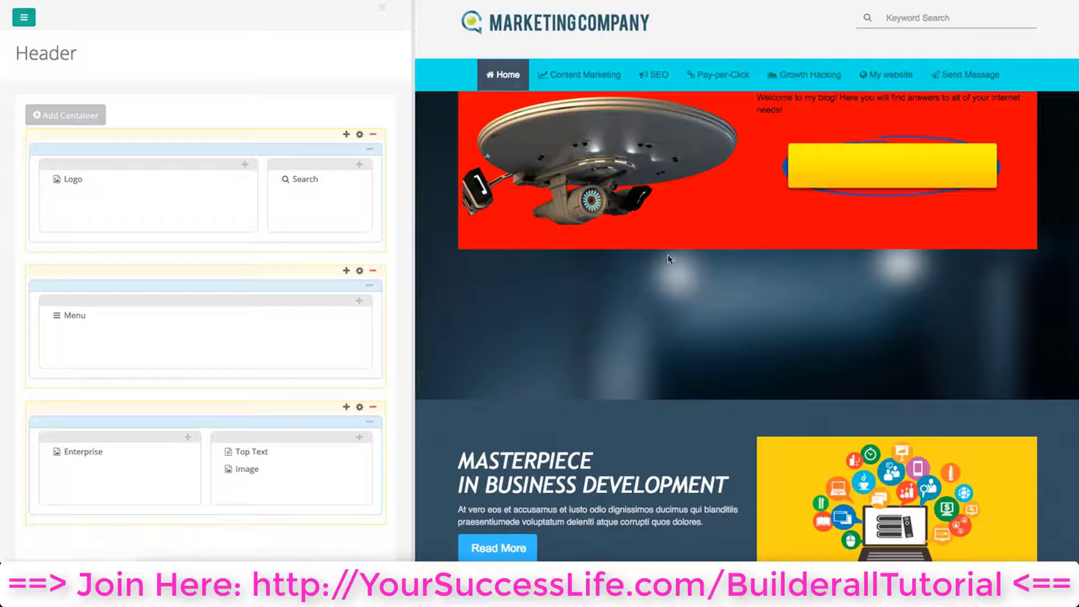
pyautogui.click(360, 408)
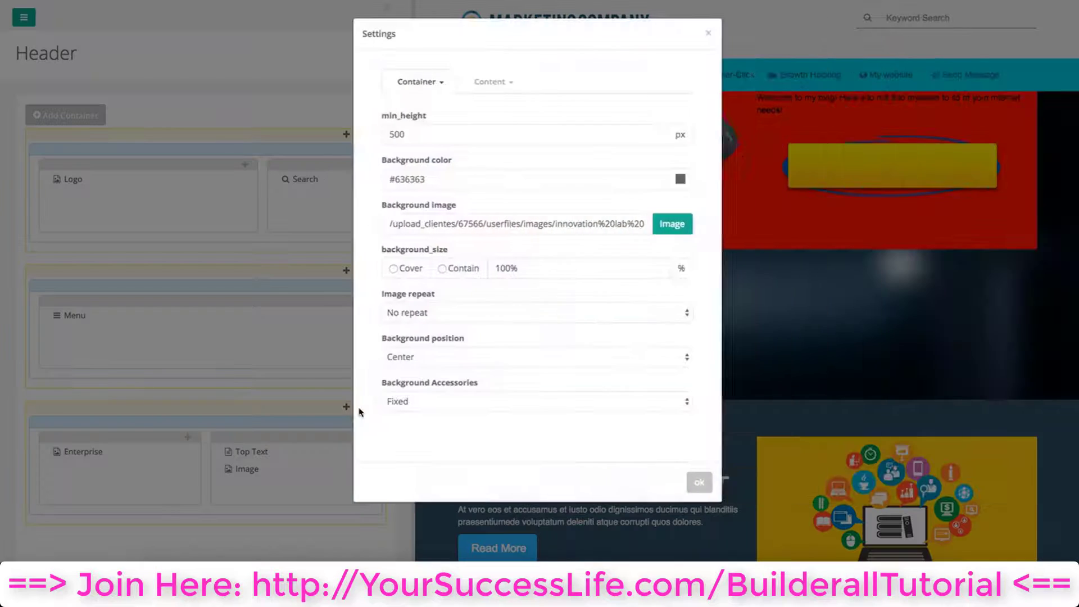
pyautogui.click(501, 84)
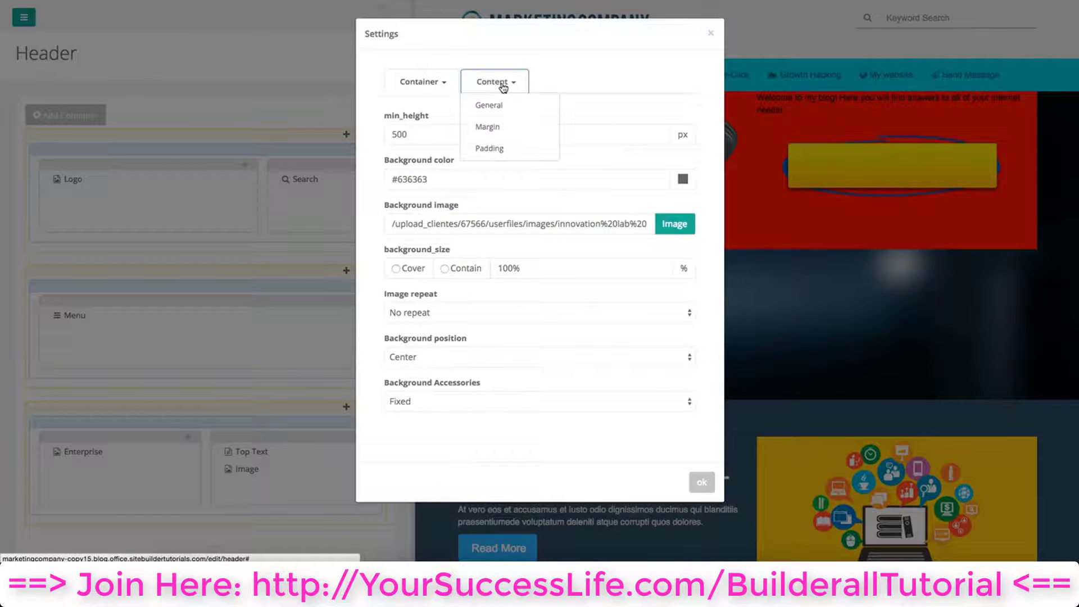
pyautogui.click(509, 105)
pyautogui.click(683, 179)
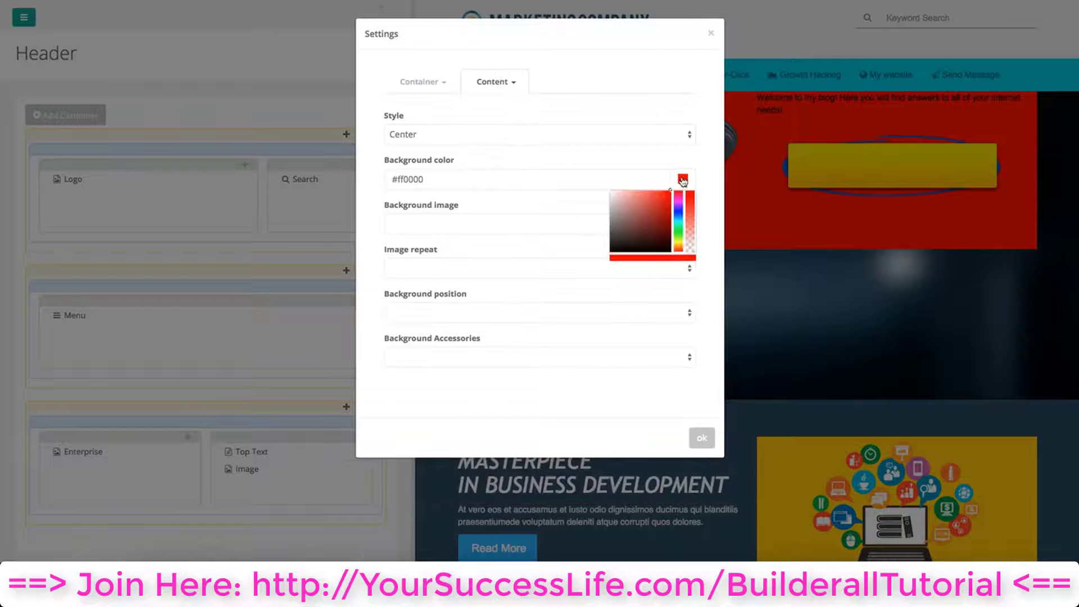
pyautogui.moveTo(670, 191); pyautogui.dragTo(605, 264)
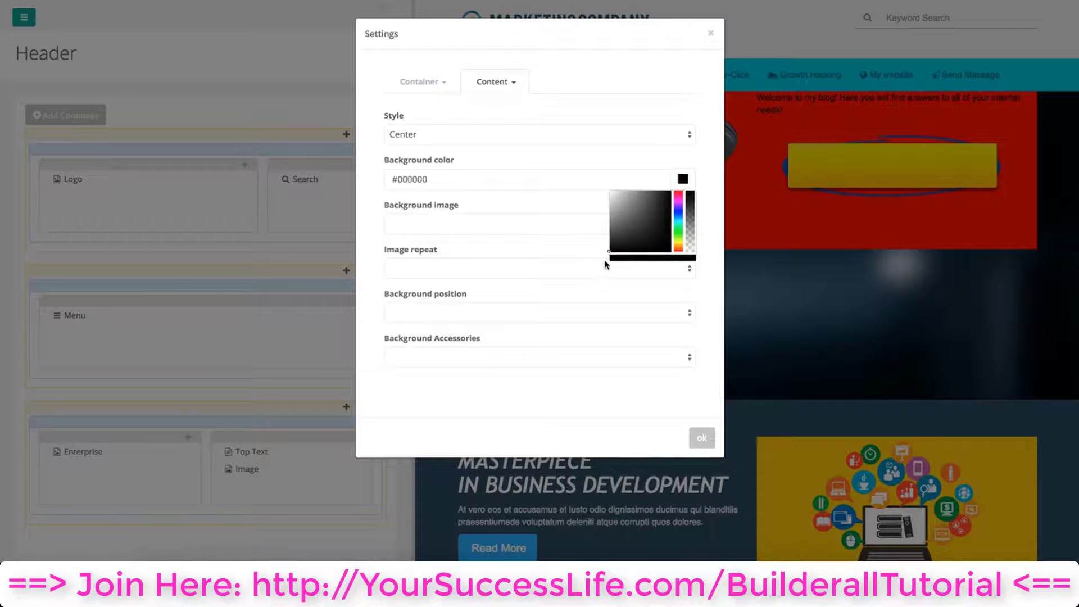
pyautogui.moveTo(692, 192); pyautogui.dragTo(696, 253)
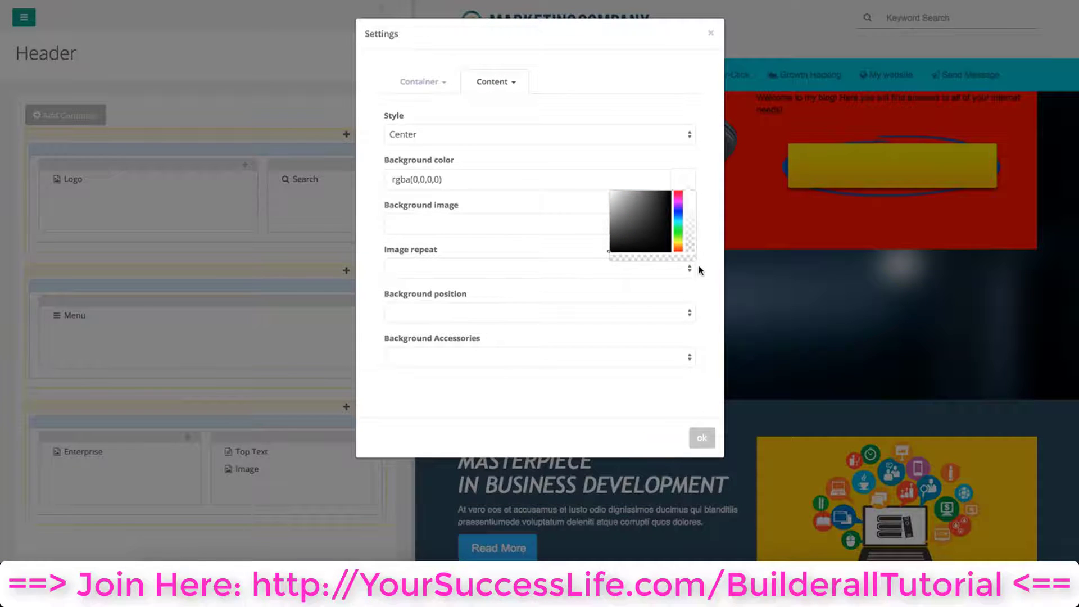
pyautogui.click(703, 438)
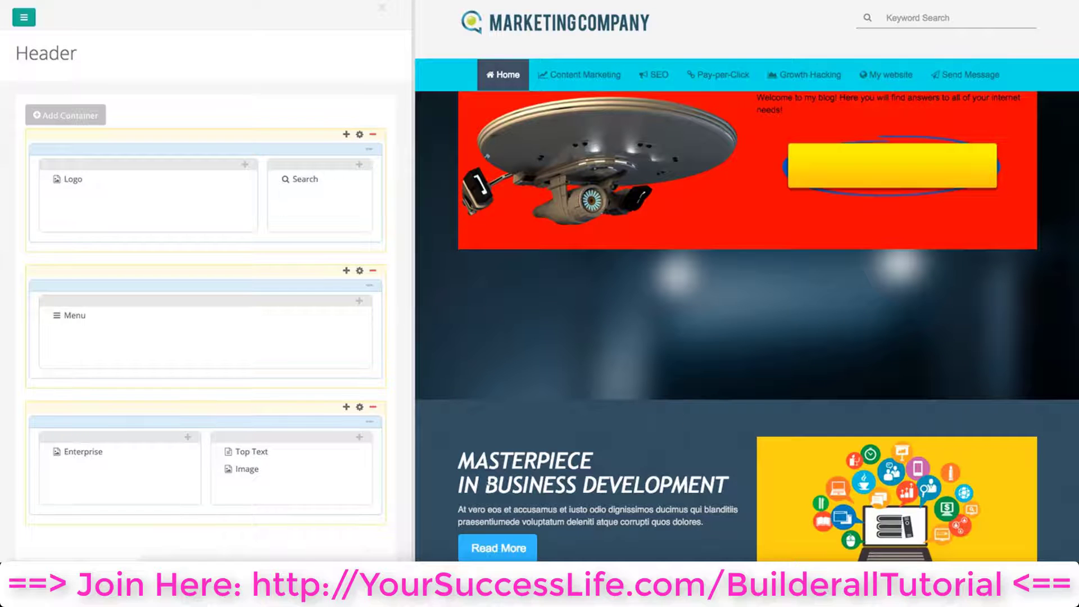
pyautogui.scroll(-2, 241, 455)
pyautogui.click(219, 459)
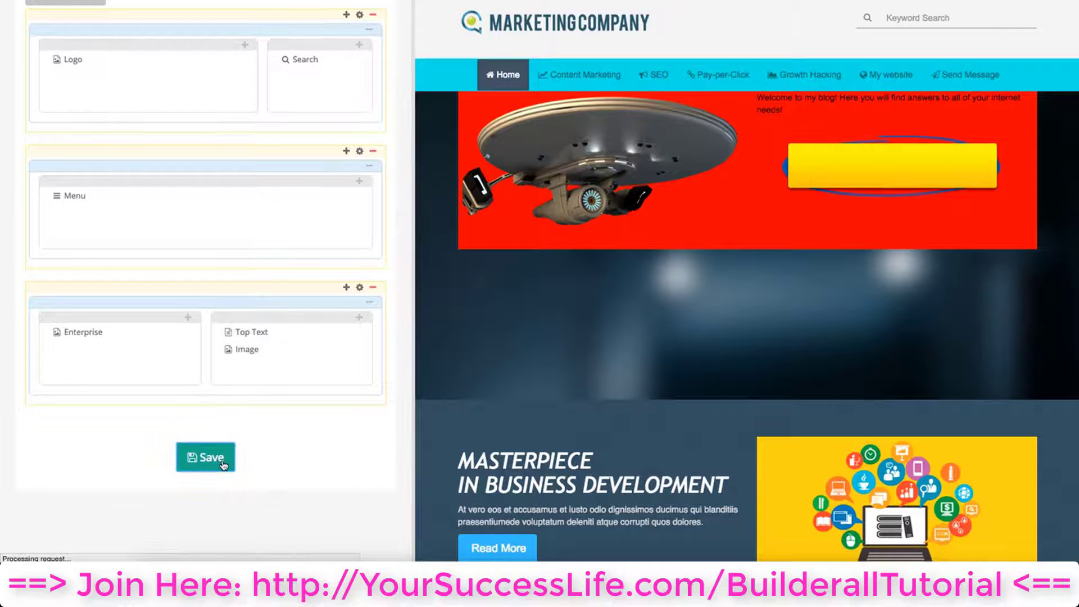